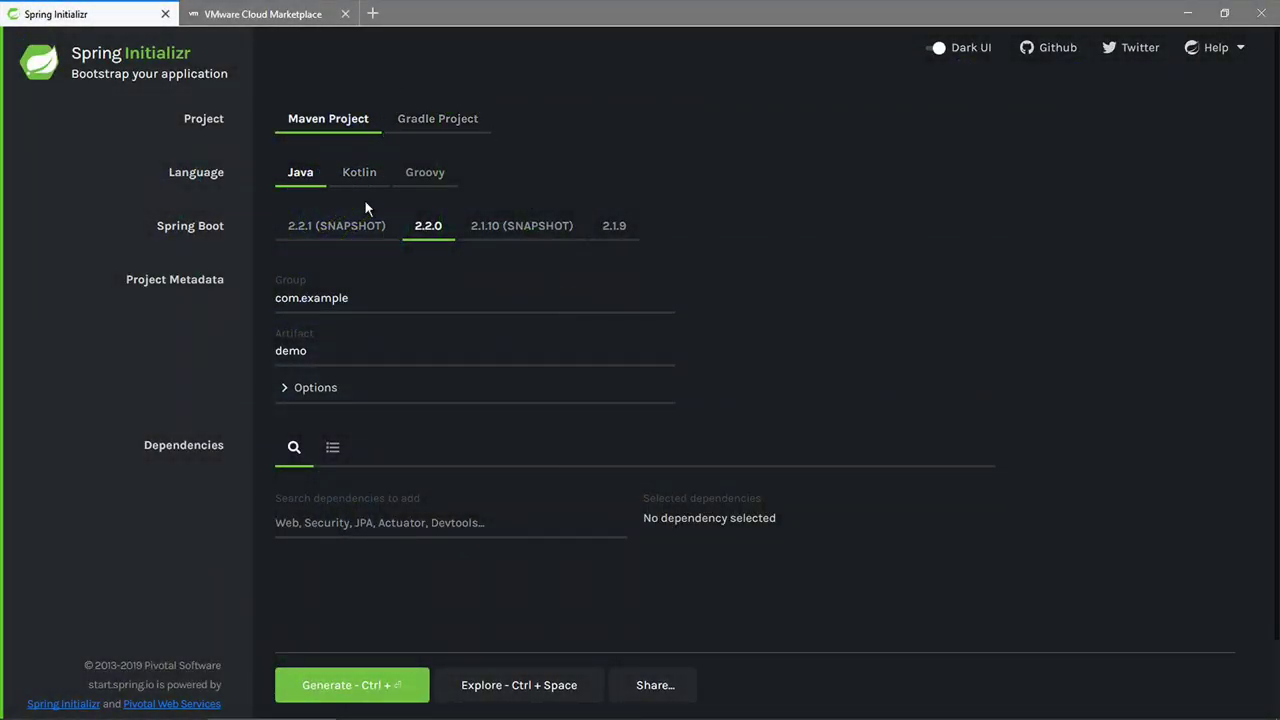
- Start editing the project Group field, currently com.example
{"action": "left_click", "coordinate": [330, 299]}
- Set Group to com.tanzutees.same-day-shipping-app and Artifact to packing-serverless-app
{"action": "double_click", "coordinate": [332, 303]}
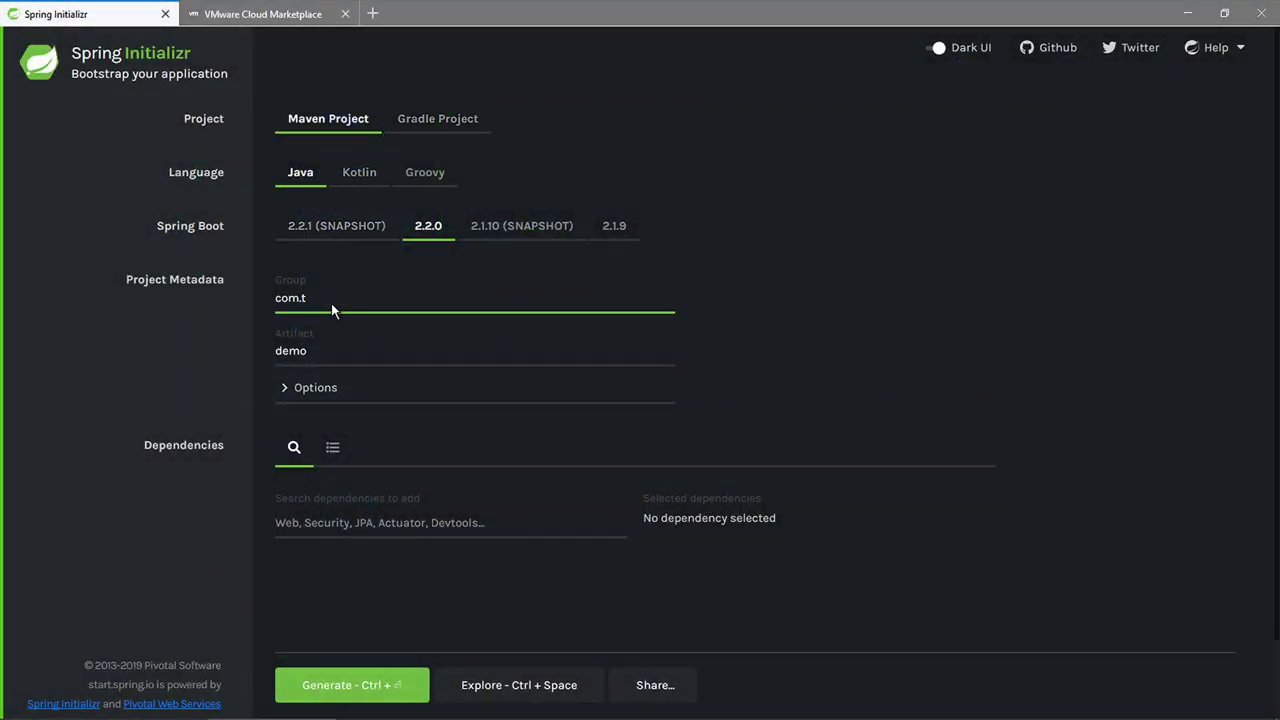
{"action": "type", "text": "tanzutees.same-day-shipping-app"}
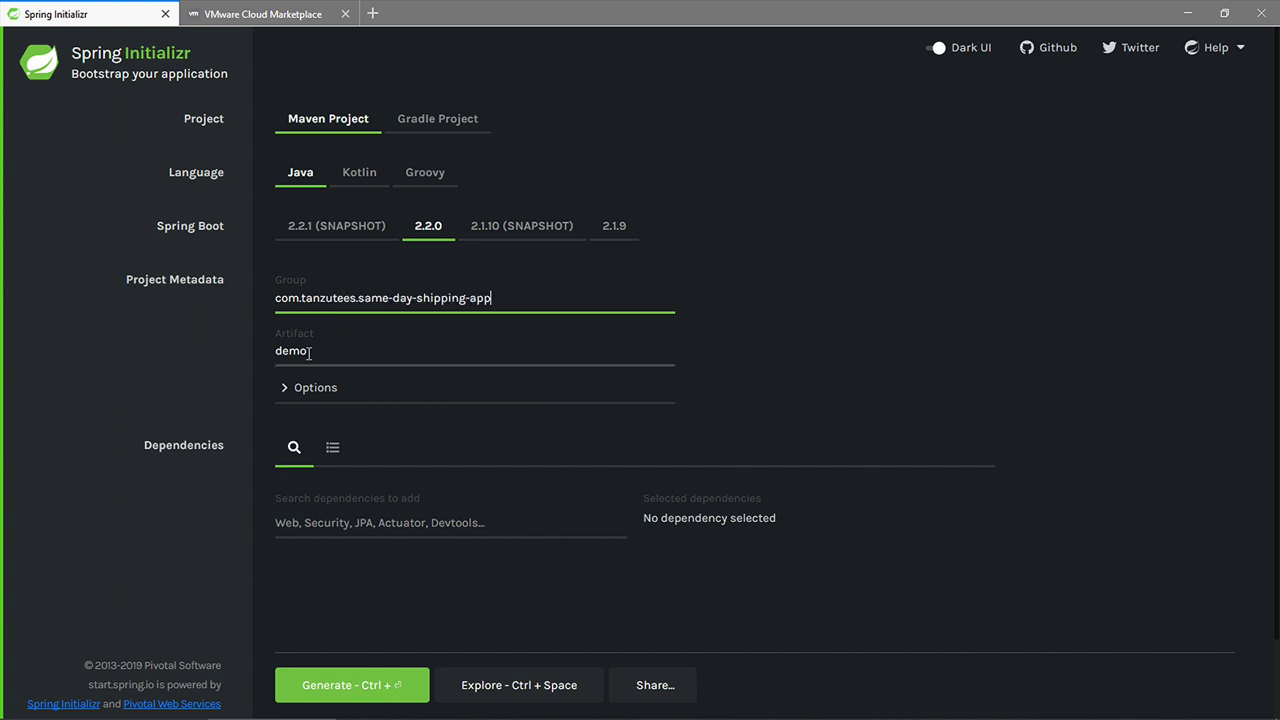
{"action": "double_click", "coordinate": [304, 353]}
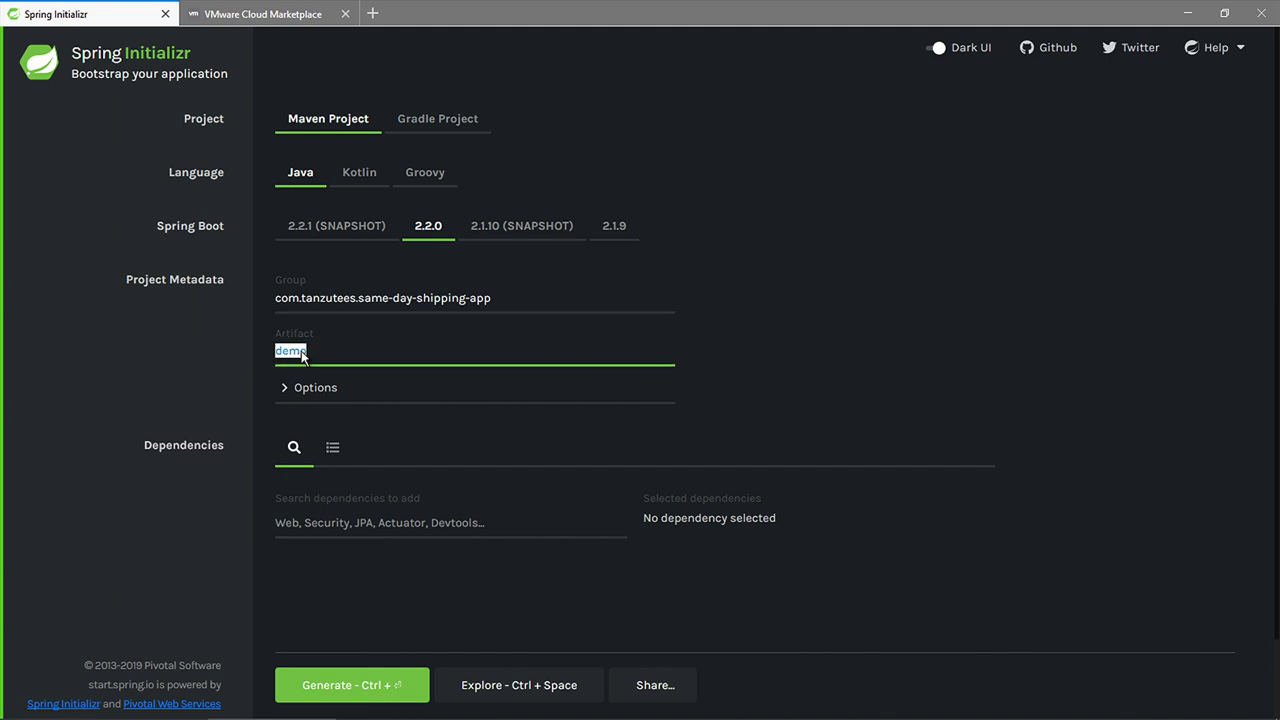
{"action": "type", "text": "packing-serverless-app"}
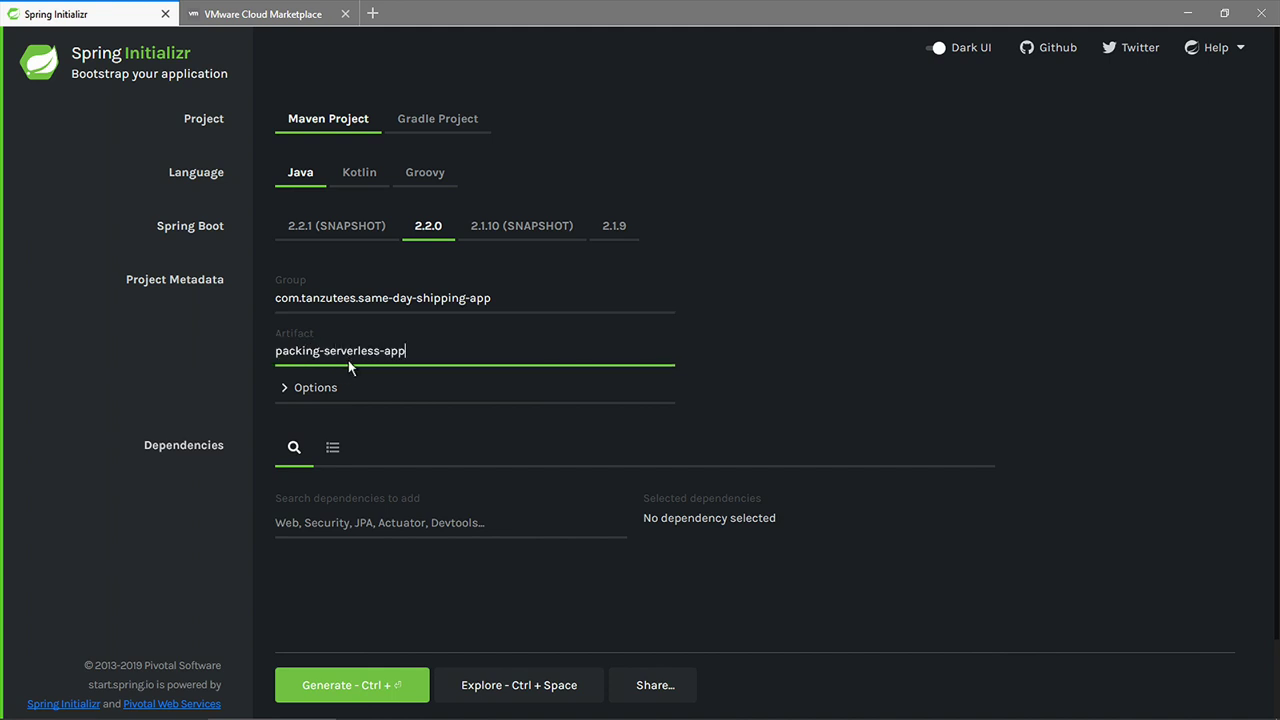
- Add the PostgreSQL Driver dependency, explore the project, then browse the team-catalog charts
{"action": "left_click", "coordinate": [348, 511]}
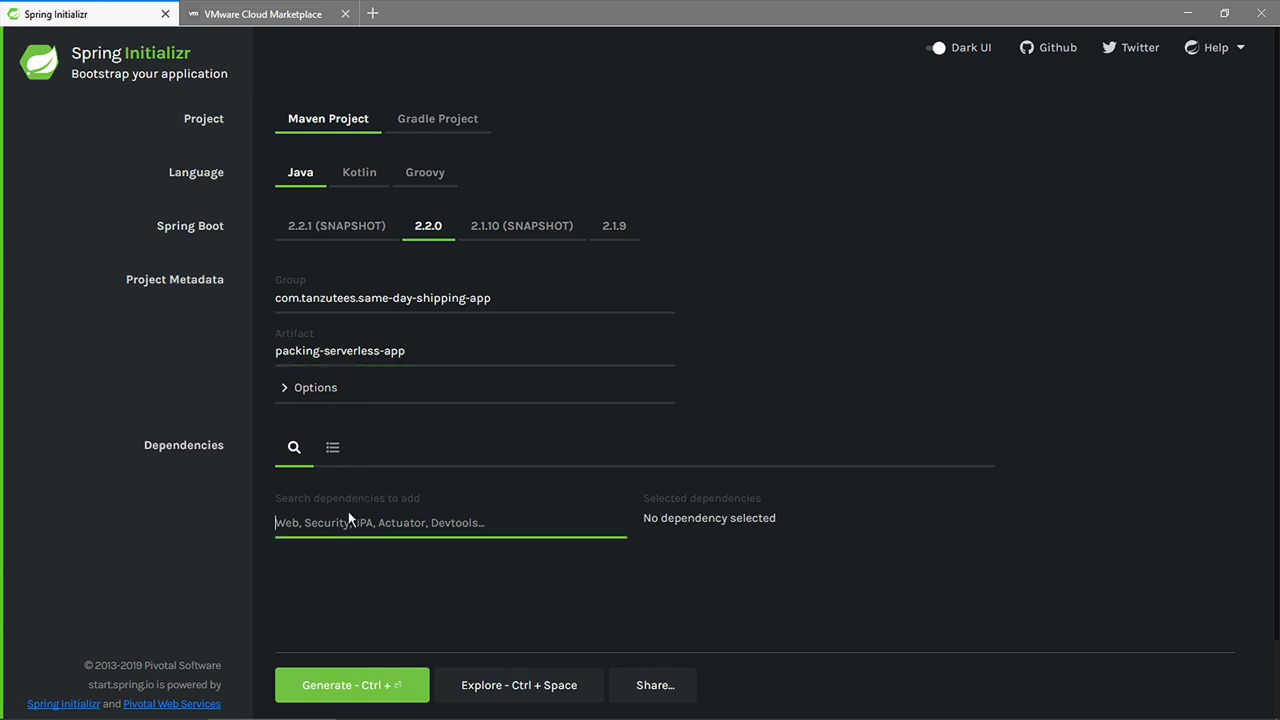
{"action": "type", "text": "p"}
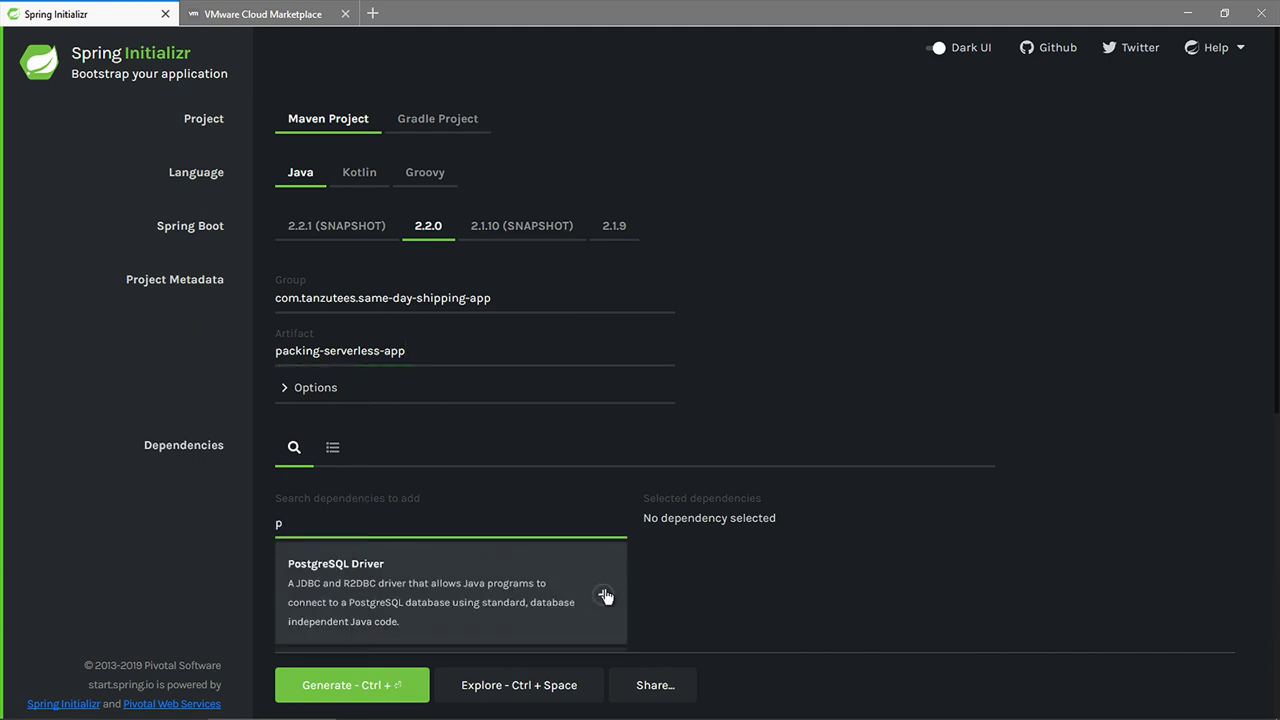
{"action": "left_click", "coordinate": [603, 594]}
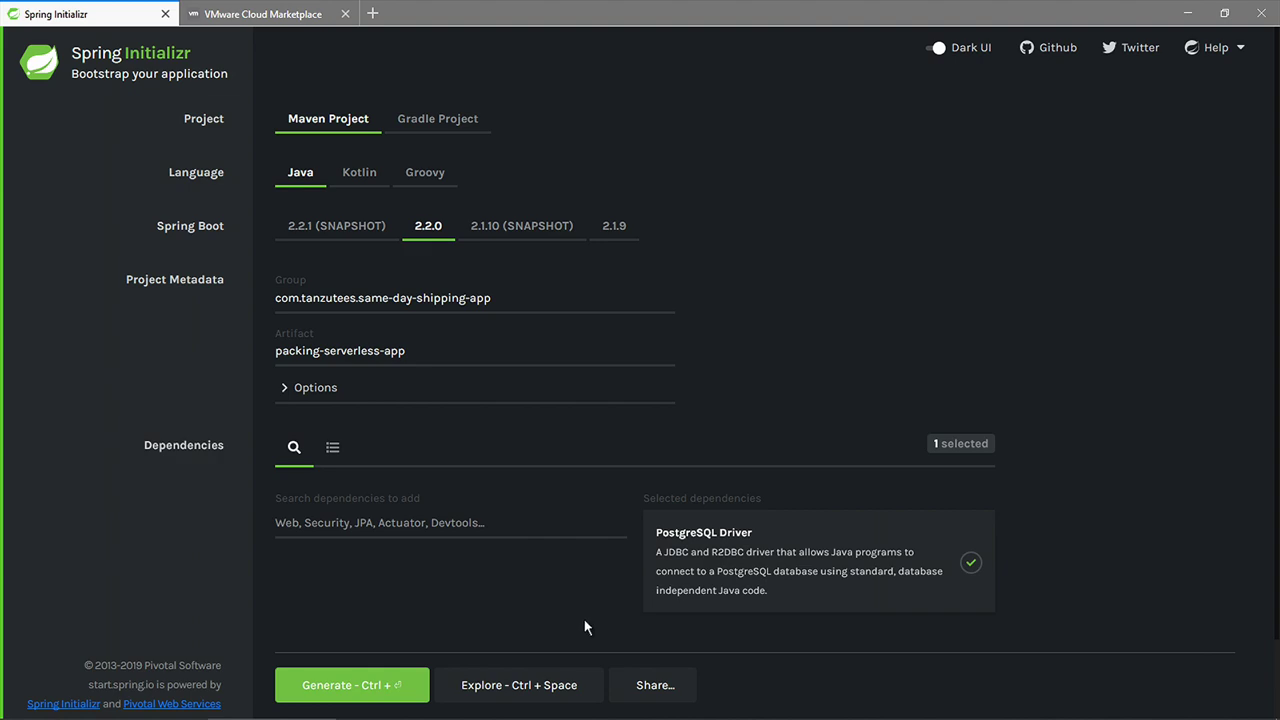
{"action": "left_click", "coordinate": [557, 684]}
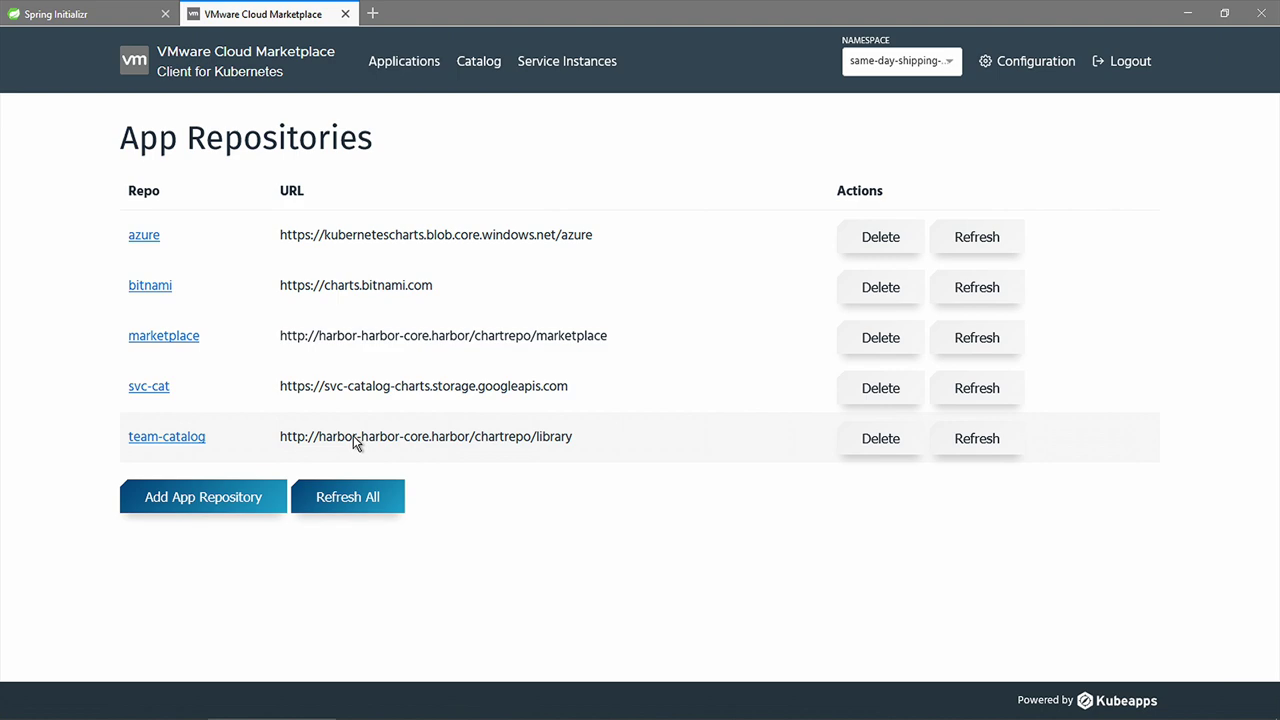
{"action": "left_click", "coordinate": [175, 437]}
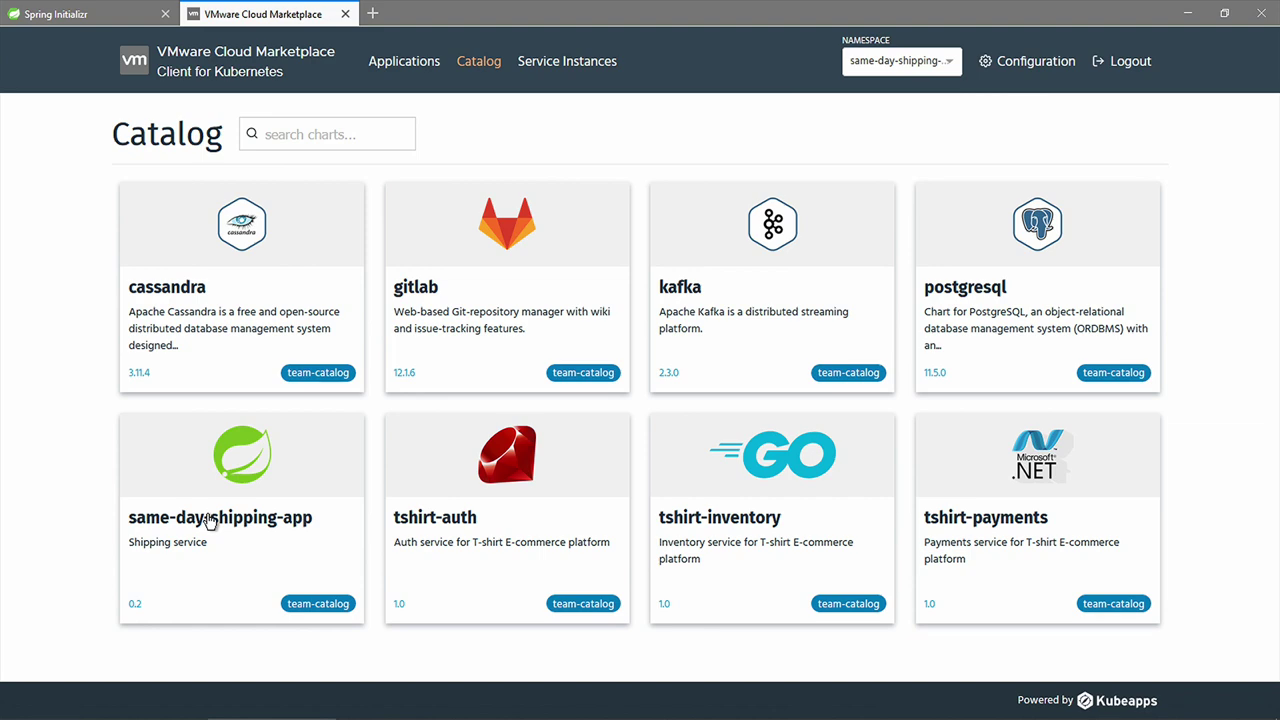
- Open the same-day-shipping-app chart and begin deploying it
{"action": "left_click", "coordinate": [209, 522]}
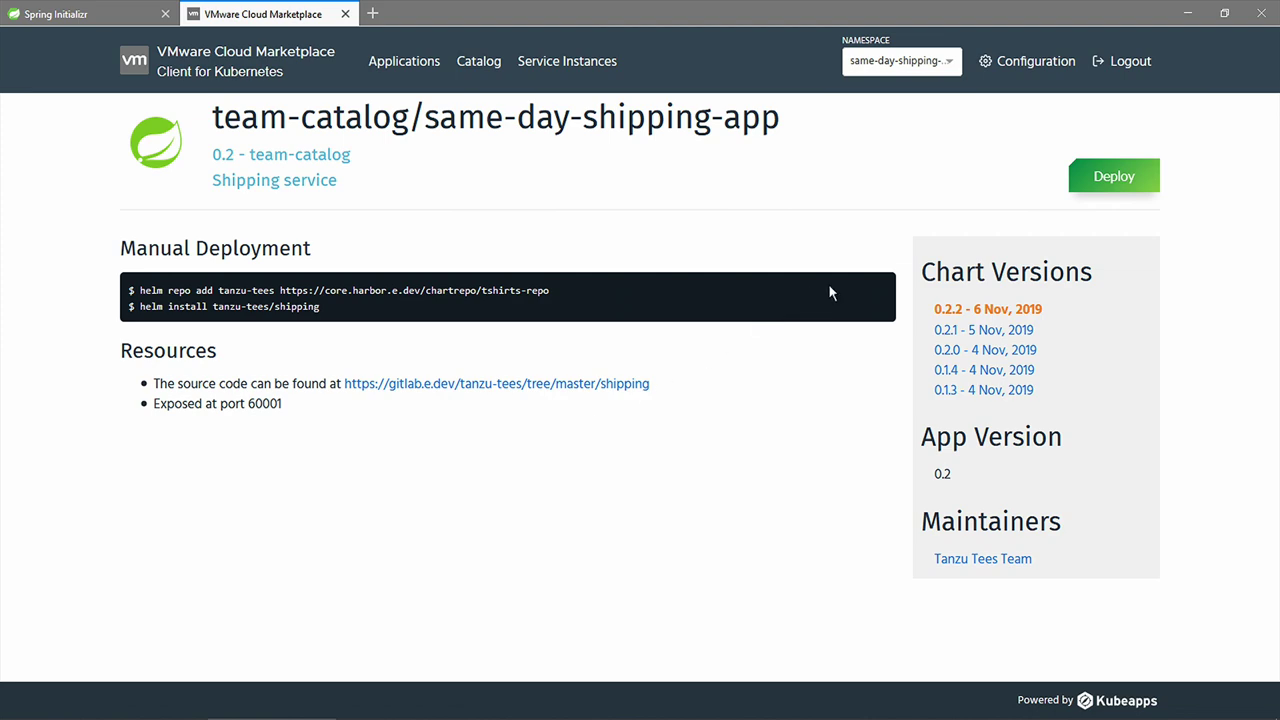
{"action": "left_click", "coordinate": [1105, 192]}
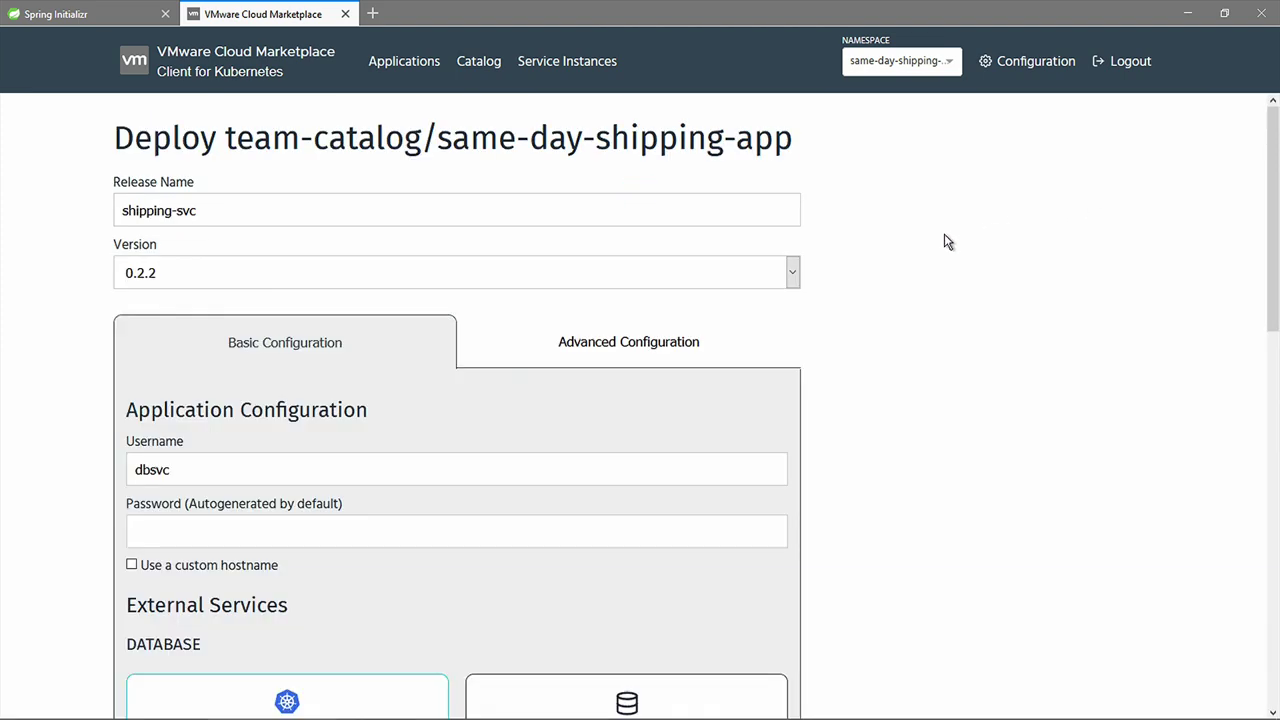
- Submit release shipping-svc using managed database 1-on-prem-postgresql
{"action": "scroll", "coordinate": [930, 245], "scroll_direction": "down", "scroll_amount": 5}
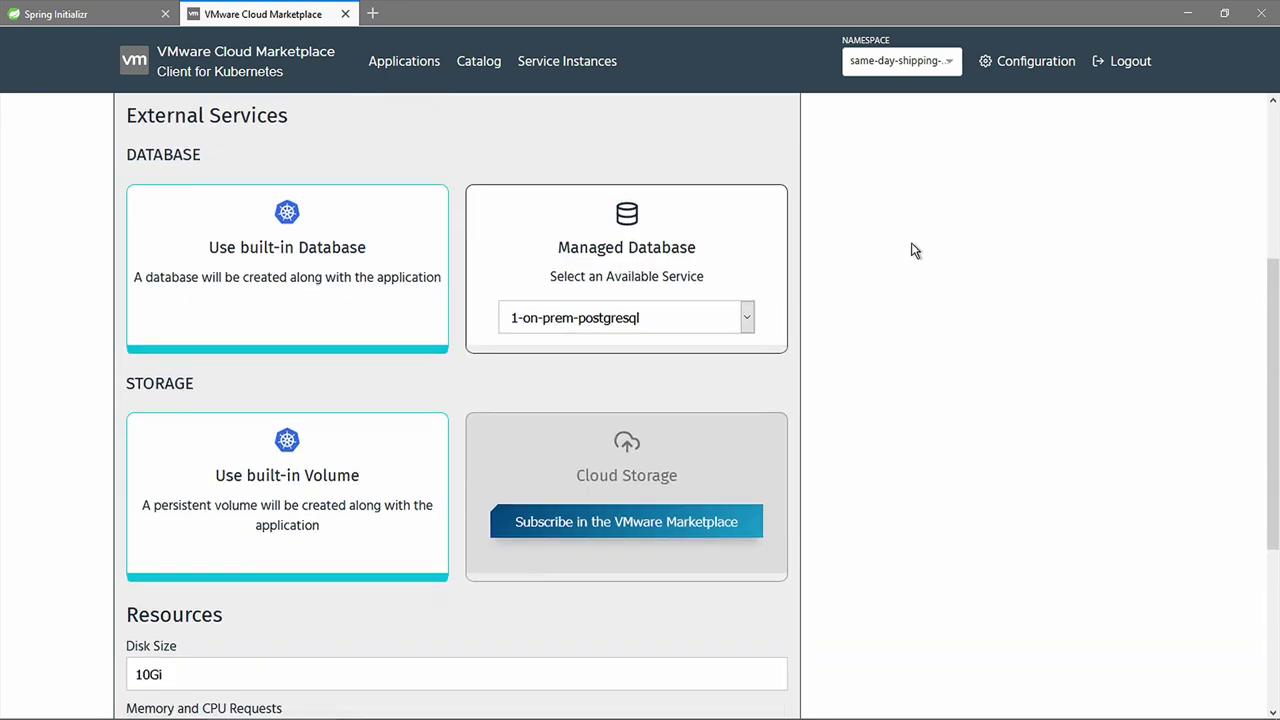
{"action": "left_click", "coordinate": [748, 320]}
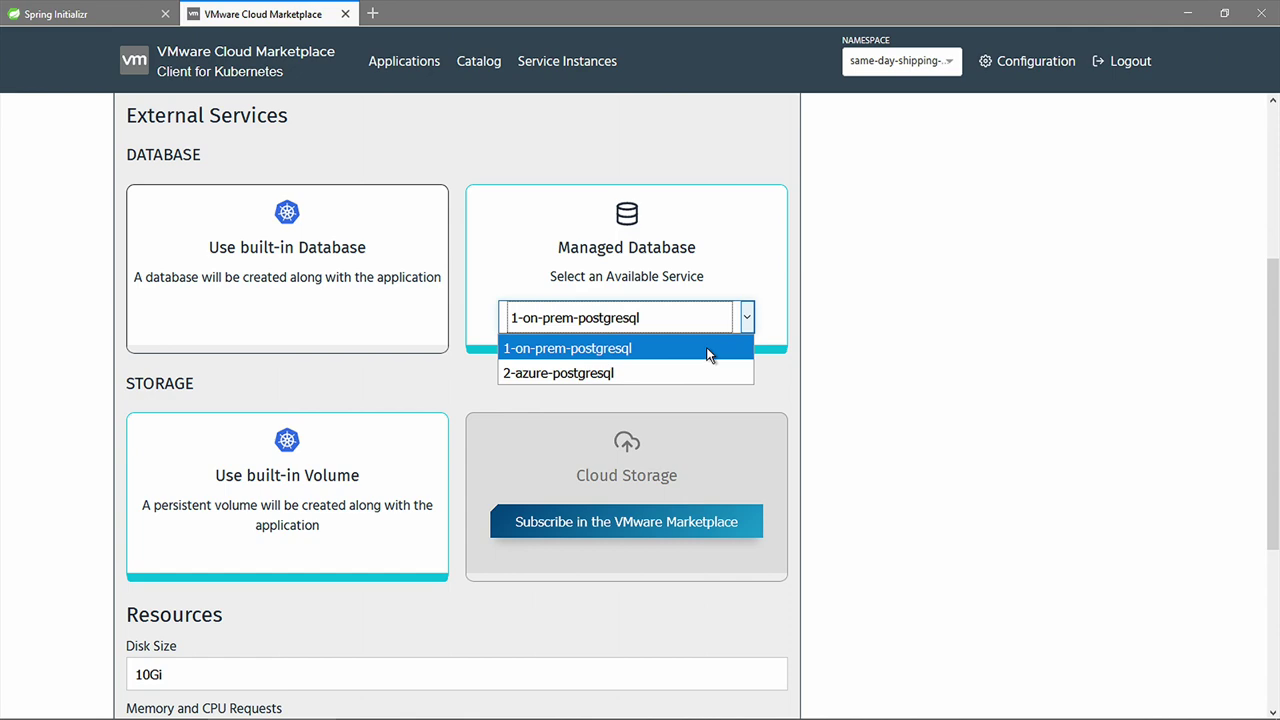
{"action": "left_click", "coordinate": [709, 350]}
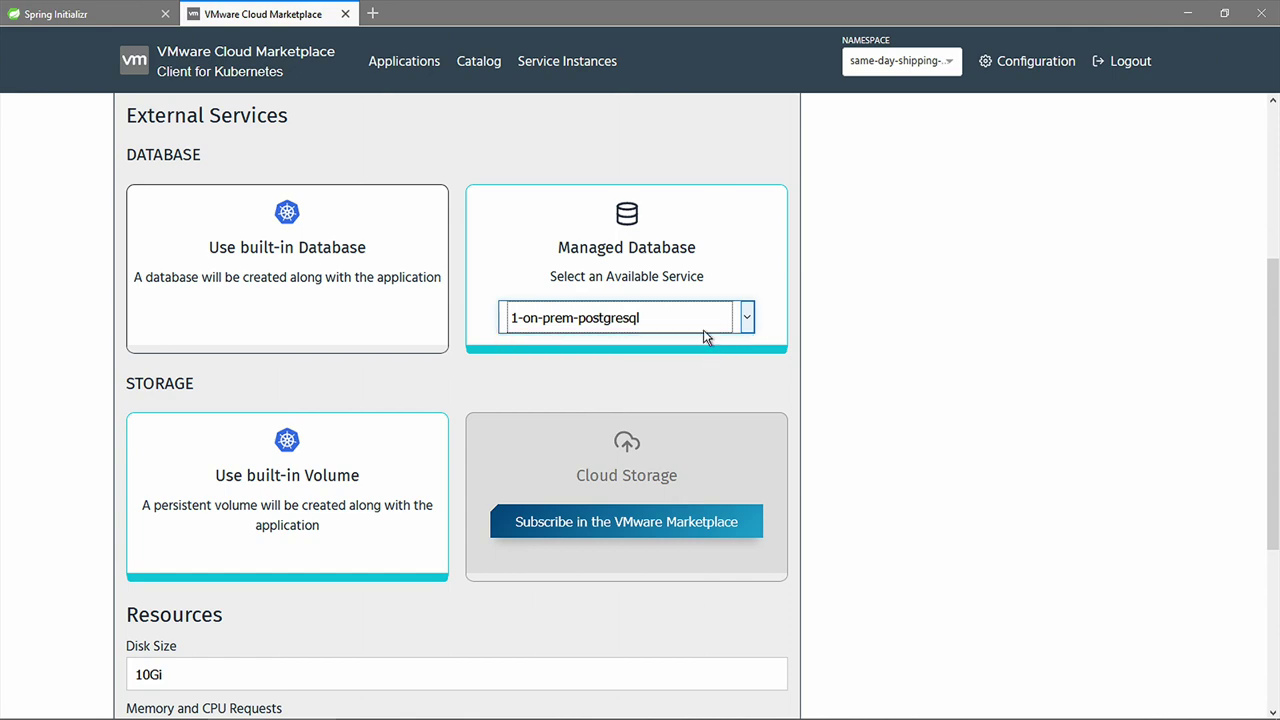
{"action": "scroll", "coordinate": [705, 337], "scroll_direction": "down", "scroll_amount": 4}
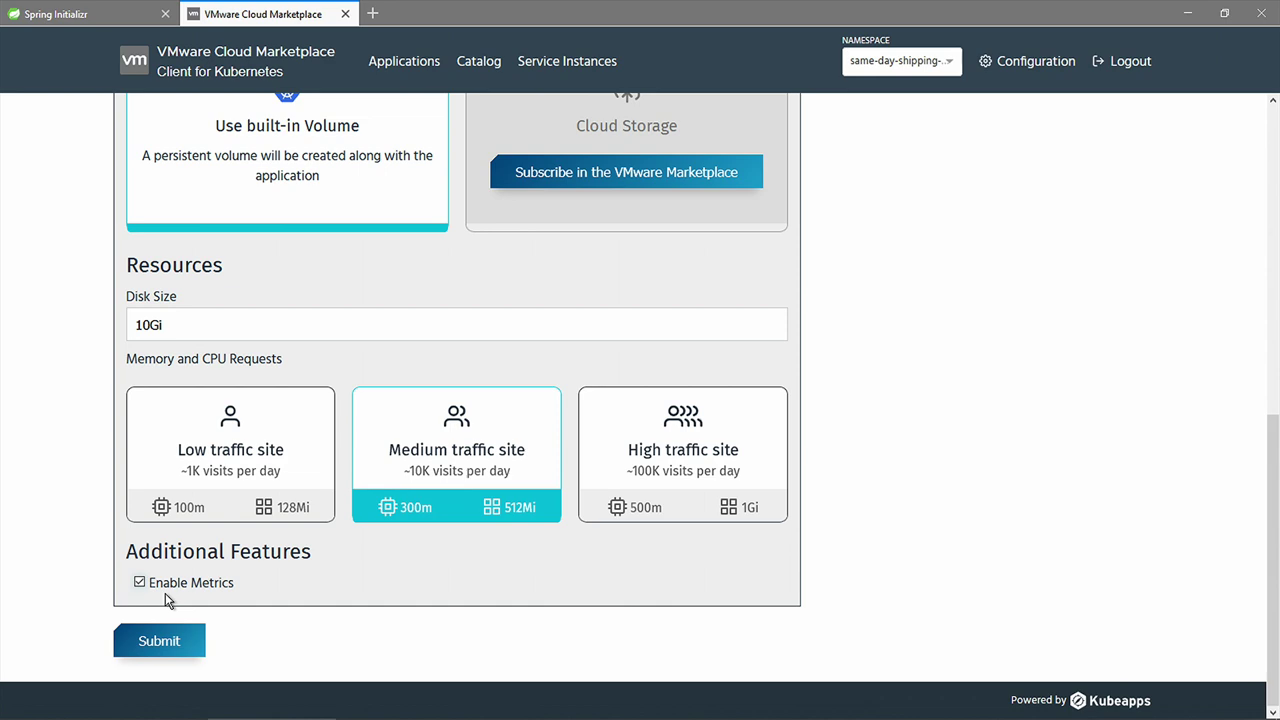
{"action": "left_click", "coordinate": [162, 640]}
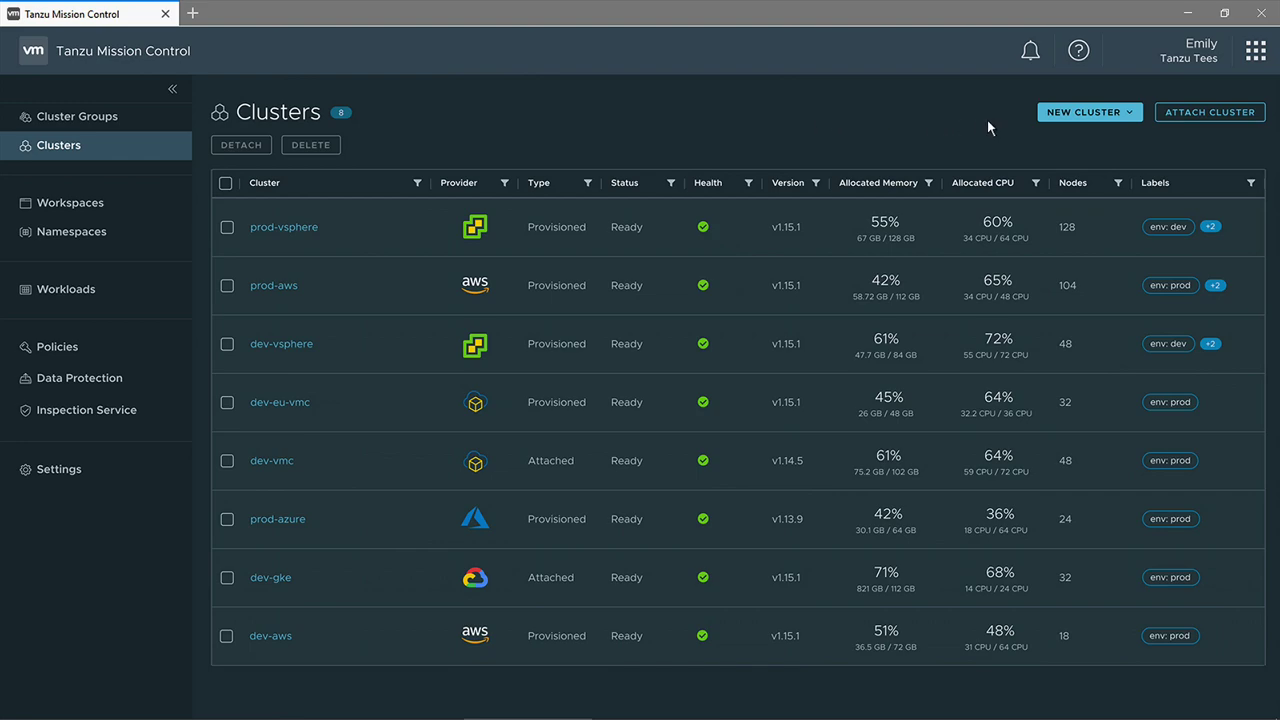
- Glance at the new cluster options, then switch to the Namespaces list
{"action": "left_click", "coordinate": [1048, 115]}
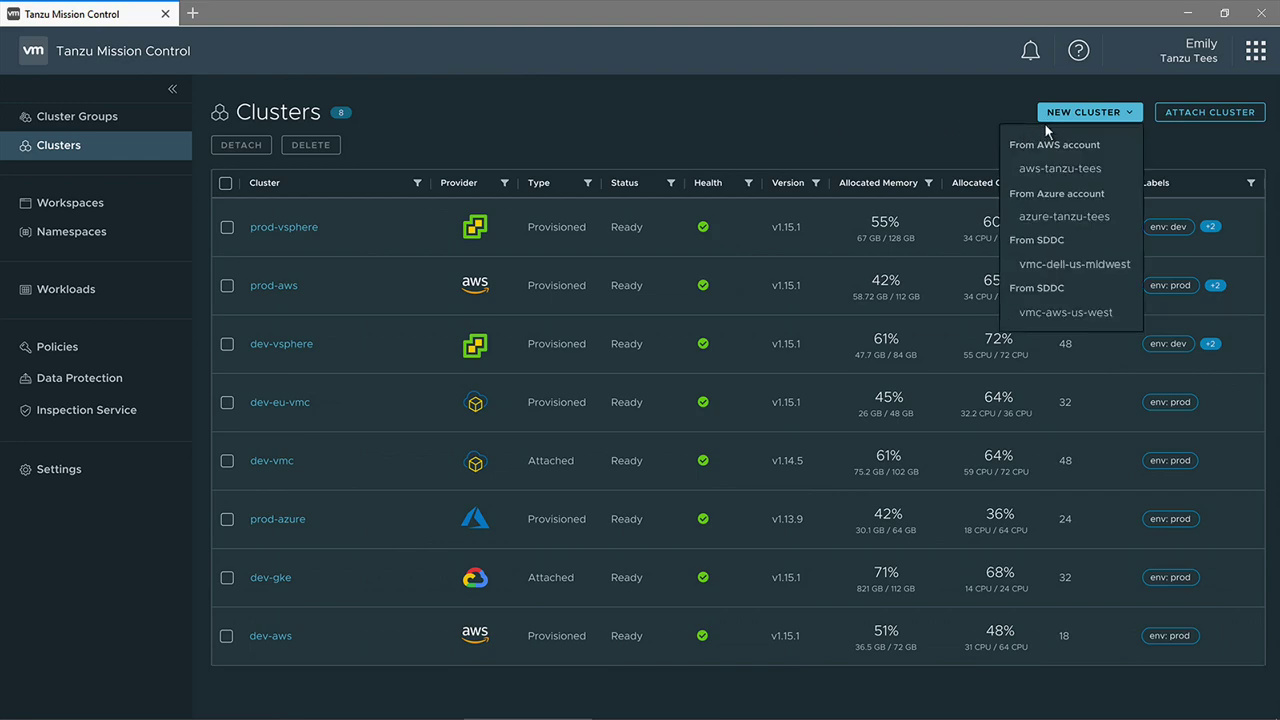
{"action": "left_click", "coordinate": [1047, 118]}
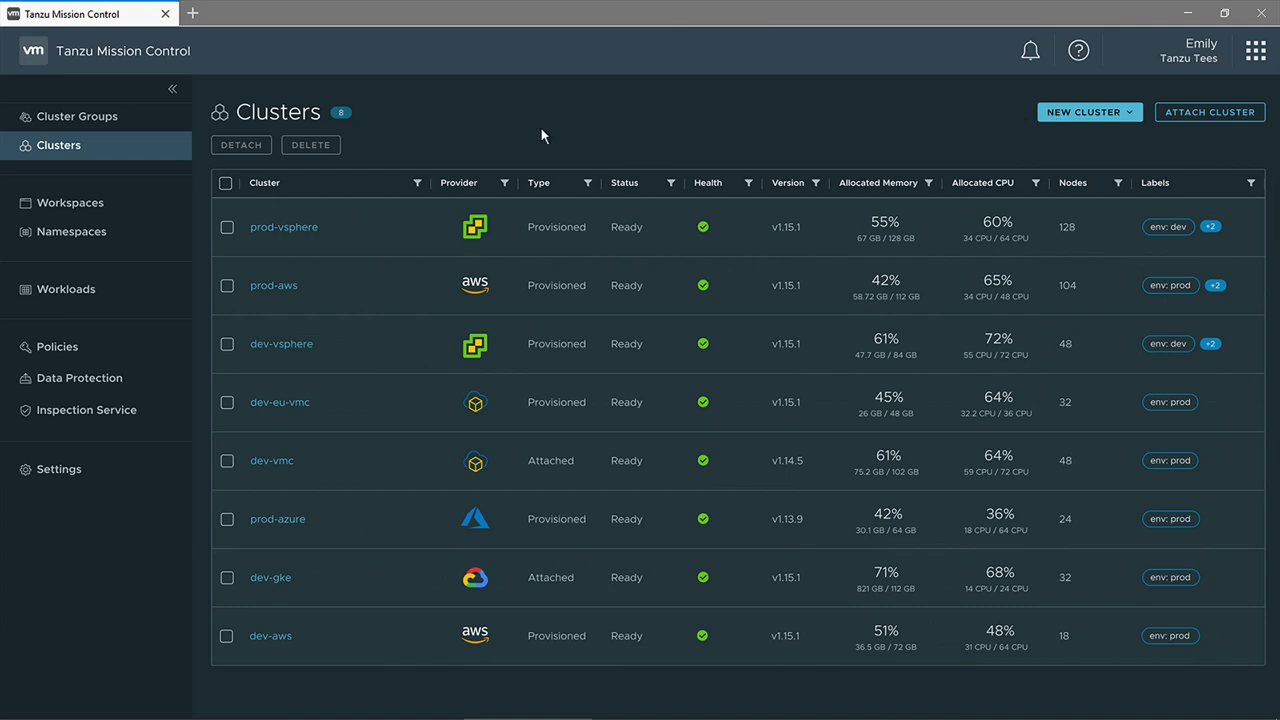
{"action": "left_click", "coordinate": [181, 233]}
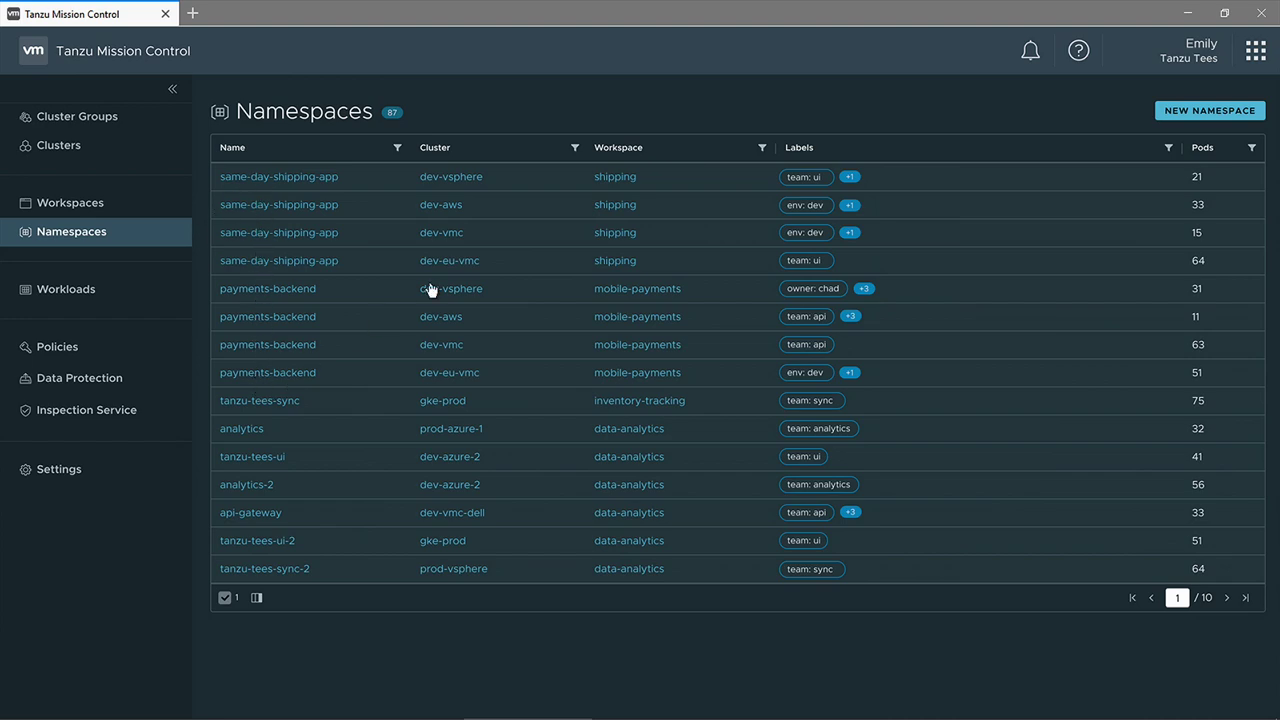
- Draft a namespace on dev-vsphere, dev-eu-vmc and dev-vmc, cancel it, and go to Policies
{"action": "left_click", "coordinate": [1181, 114]}
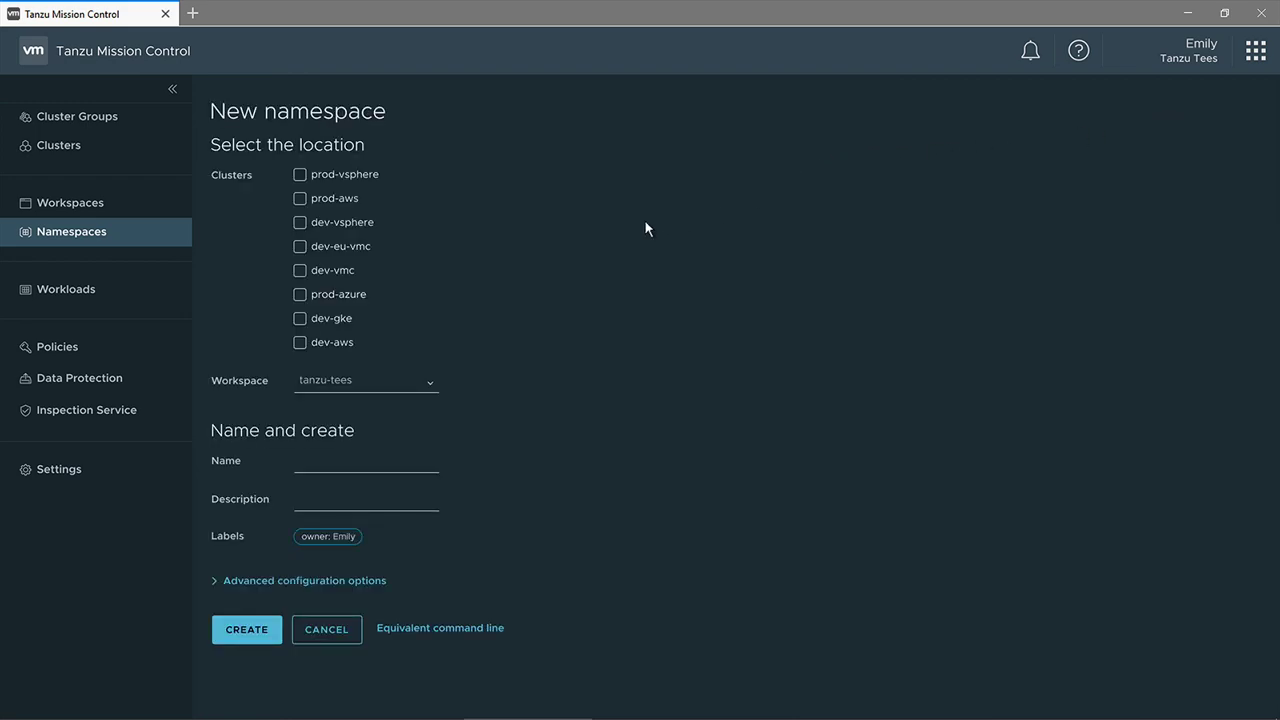
{"action": "left_click", "coordinate": [309, 228]}
{"action": "left_click", "coordinate": [300, 247]}
{"action": "left_click", "coordinate": [301, 273]}
{"action": "left_click", "coordinate": [313, 630]}
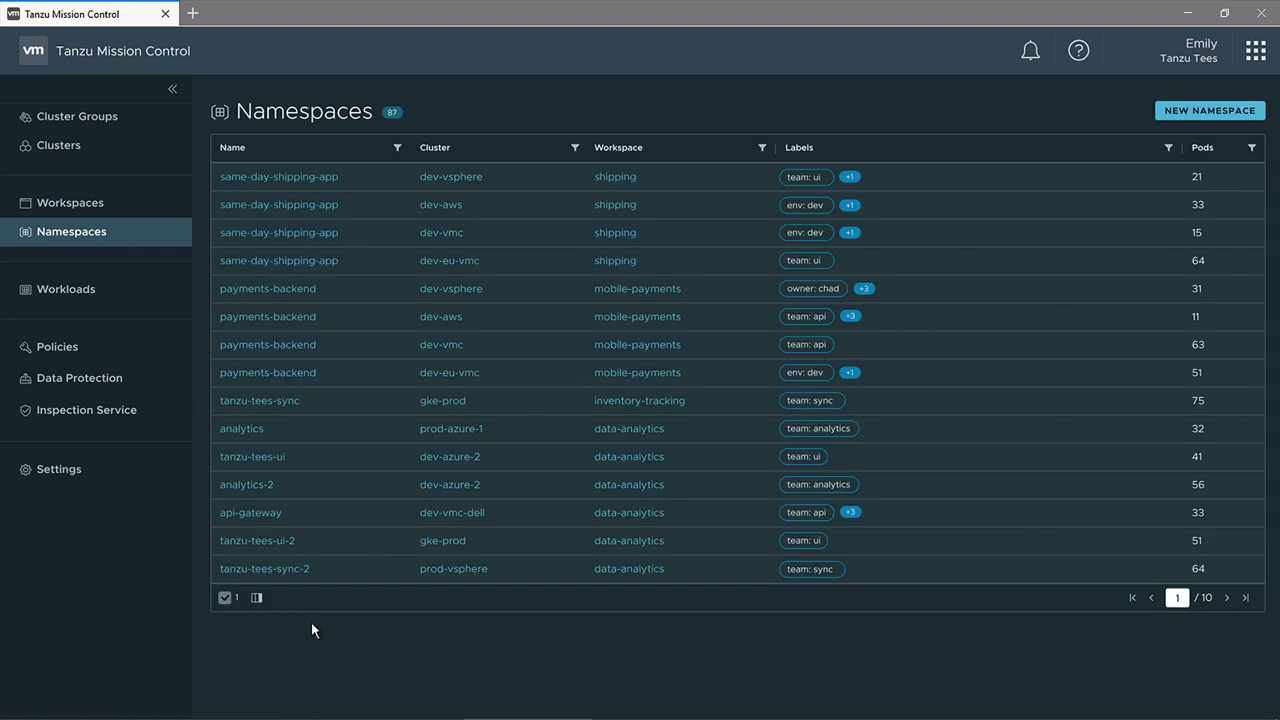
{"action": "left_click", "coordinate": [160, 352]}
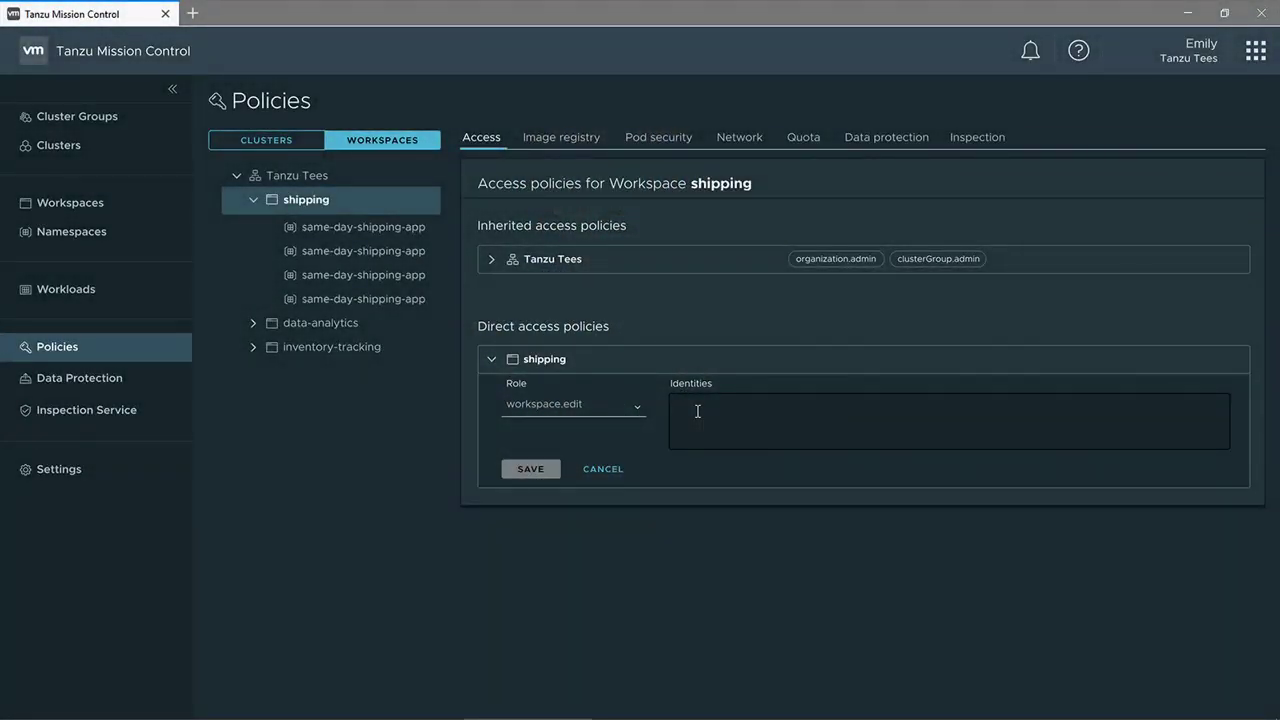
- Add the shipping dev team's group e-mail with workspace.edit on the shipping workspace and save
{"action": "key", "text": "Return"}
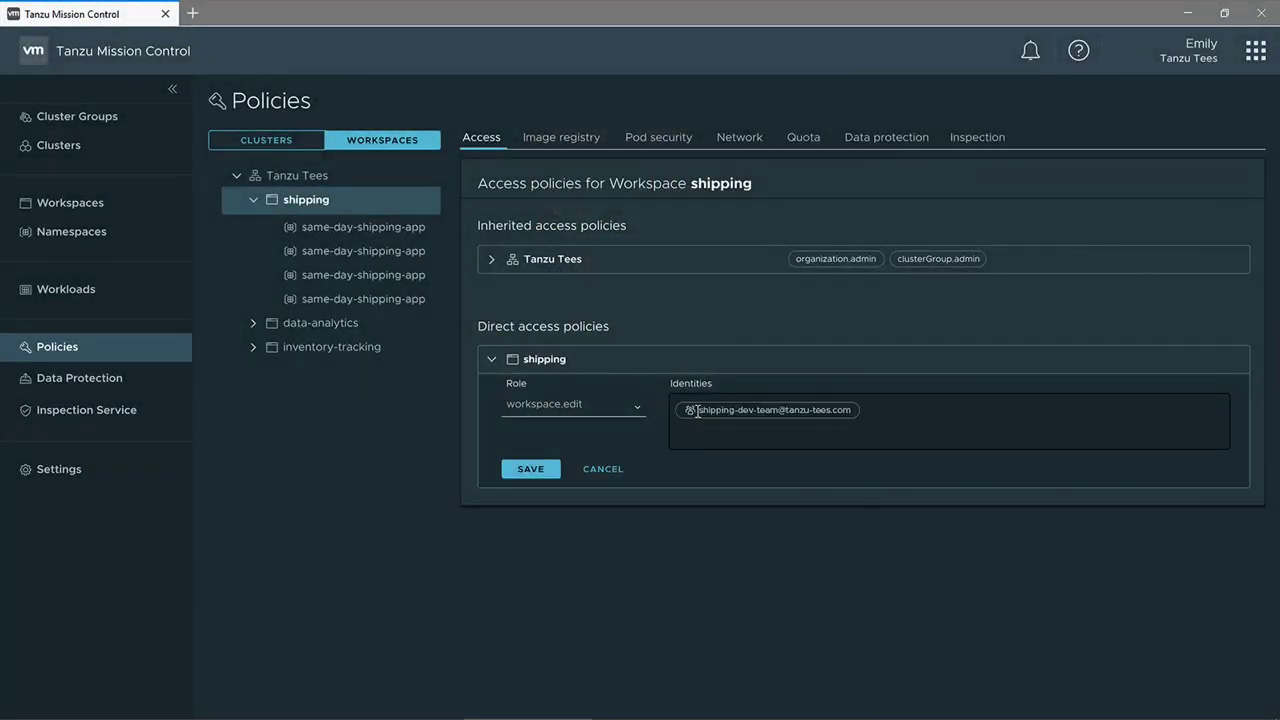
{"action": "left_click", "coordinate": [530, 469]}
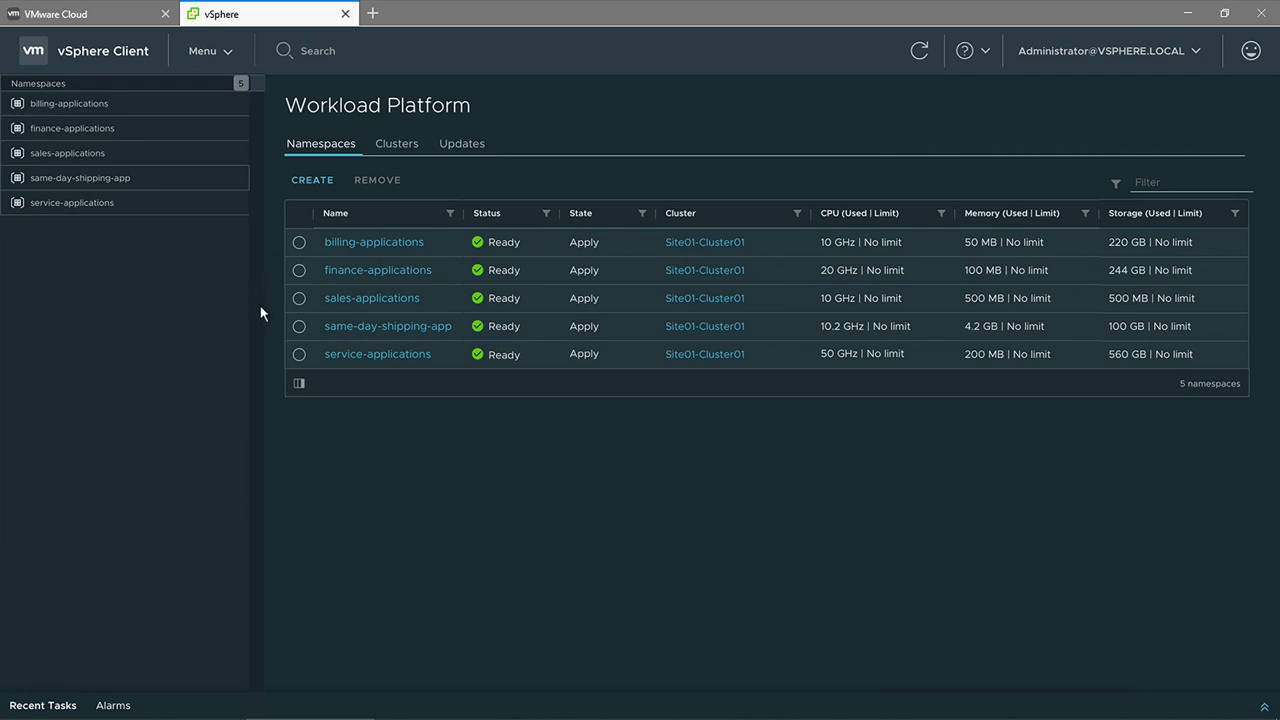
- Set a 150 GHz CPU resource limit on same-day-shipping-app, then return to its Summary
{"action": "left_click", "coordinate": [342, 326]}
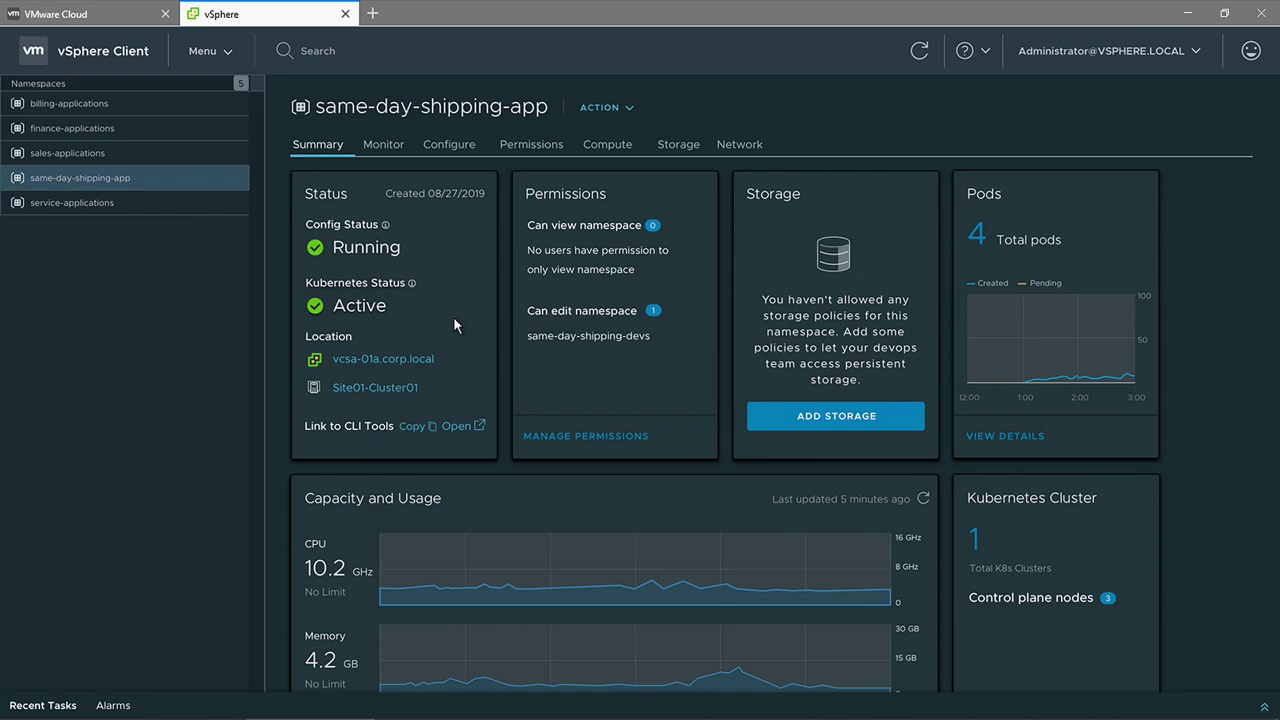
{"action": "left_click", "coordinate": [457, 149]}
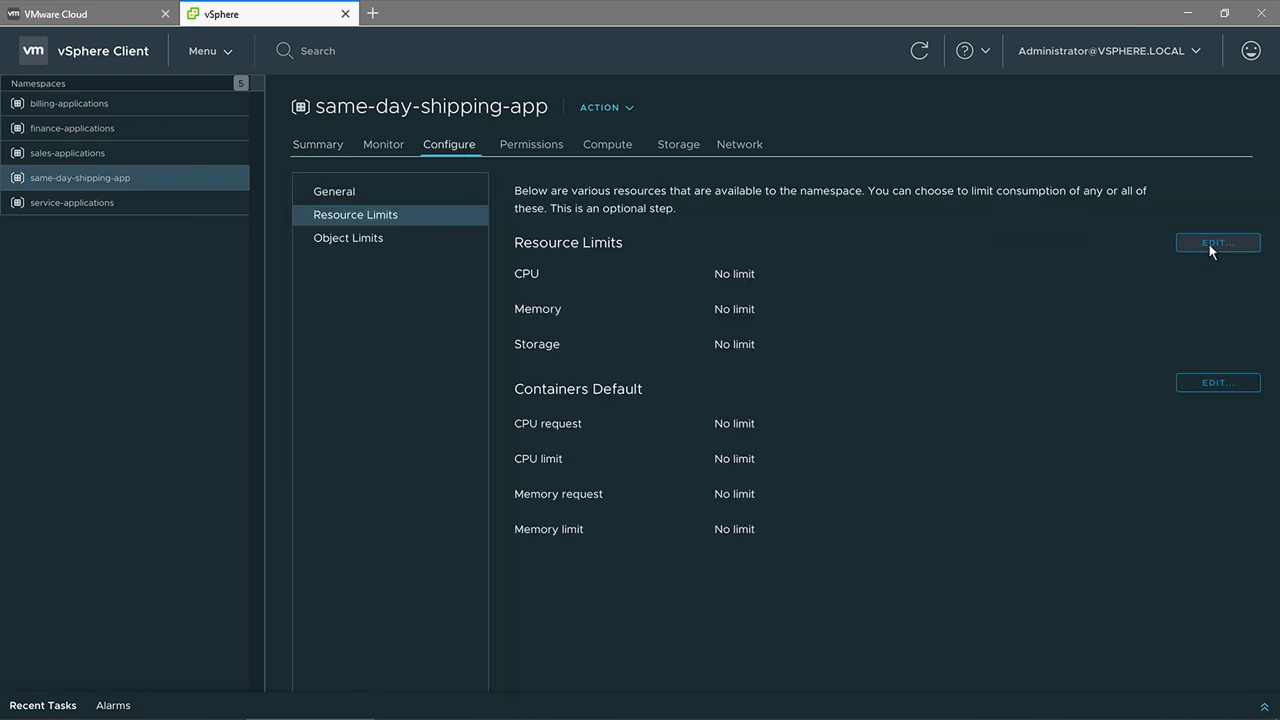
{"action": "left_click", "coordinate": [1209, 244]}
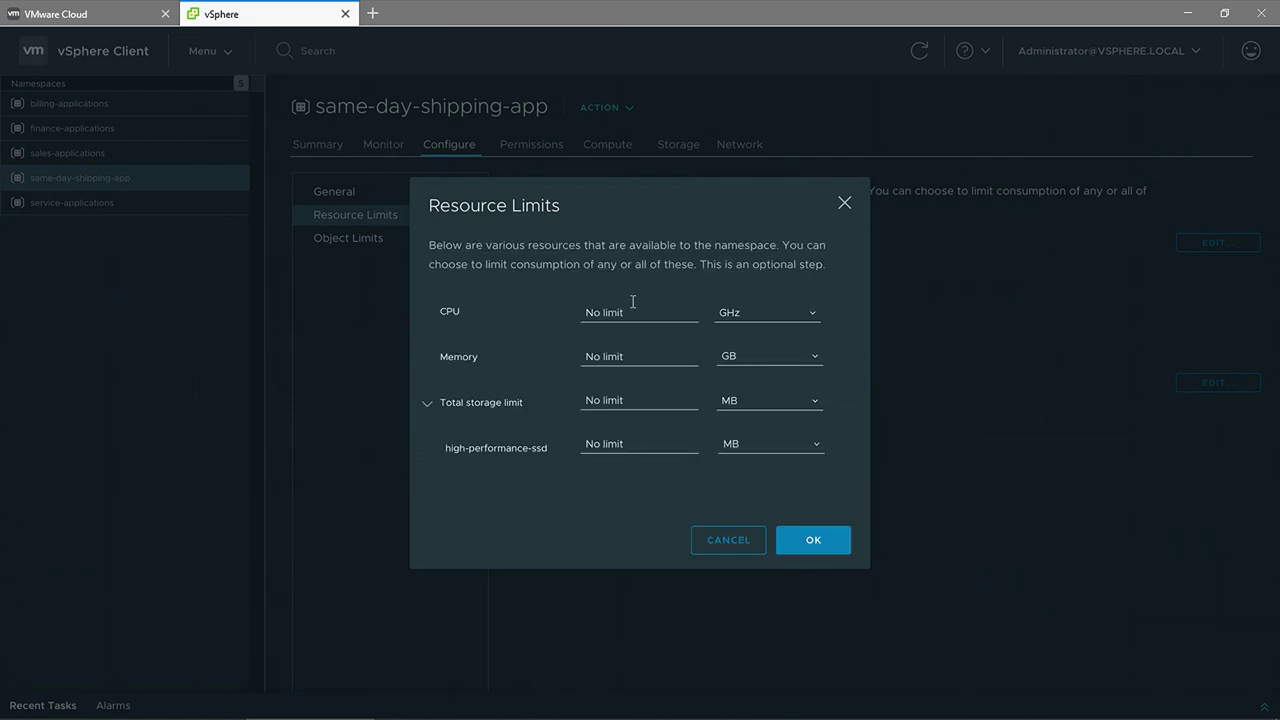
{"action": "left_click", "coordinate": [625, 312]}
{"action": "type", "text": "150"}
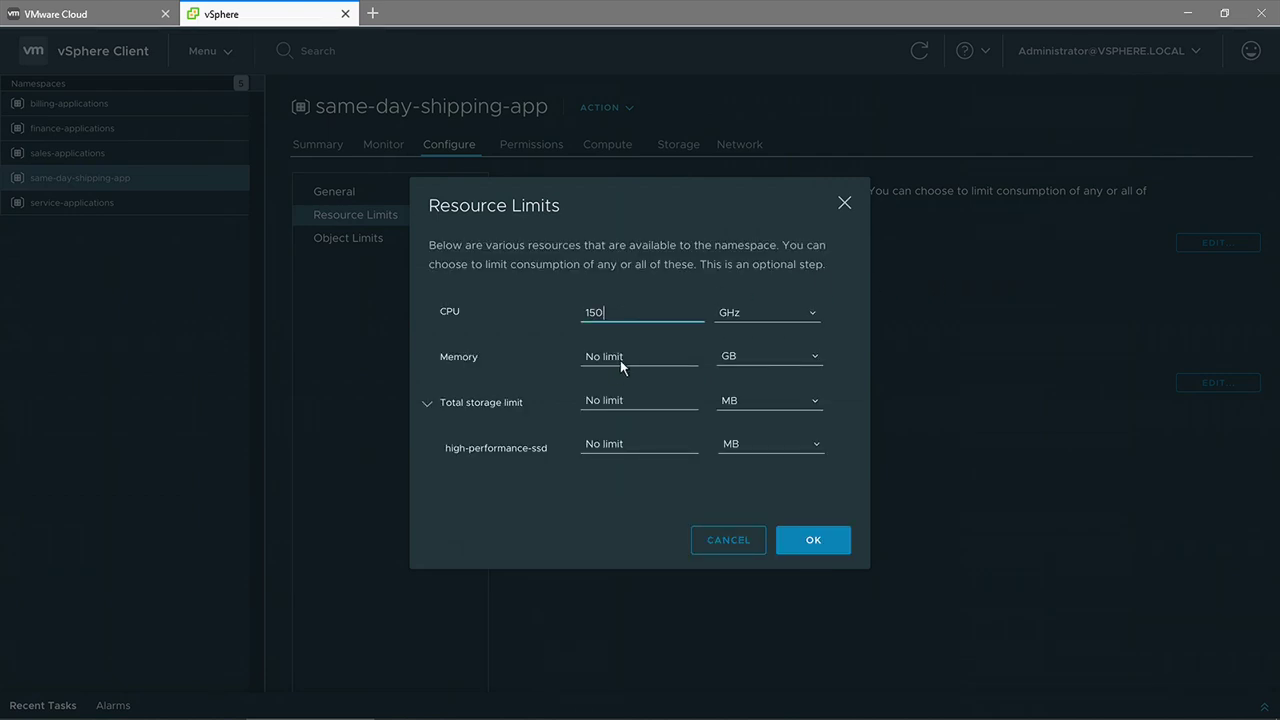
{"action": "left_click", "coordinate": [795, 530]}
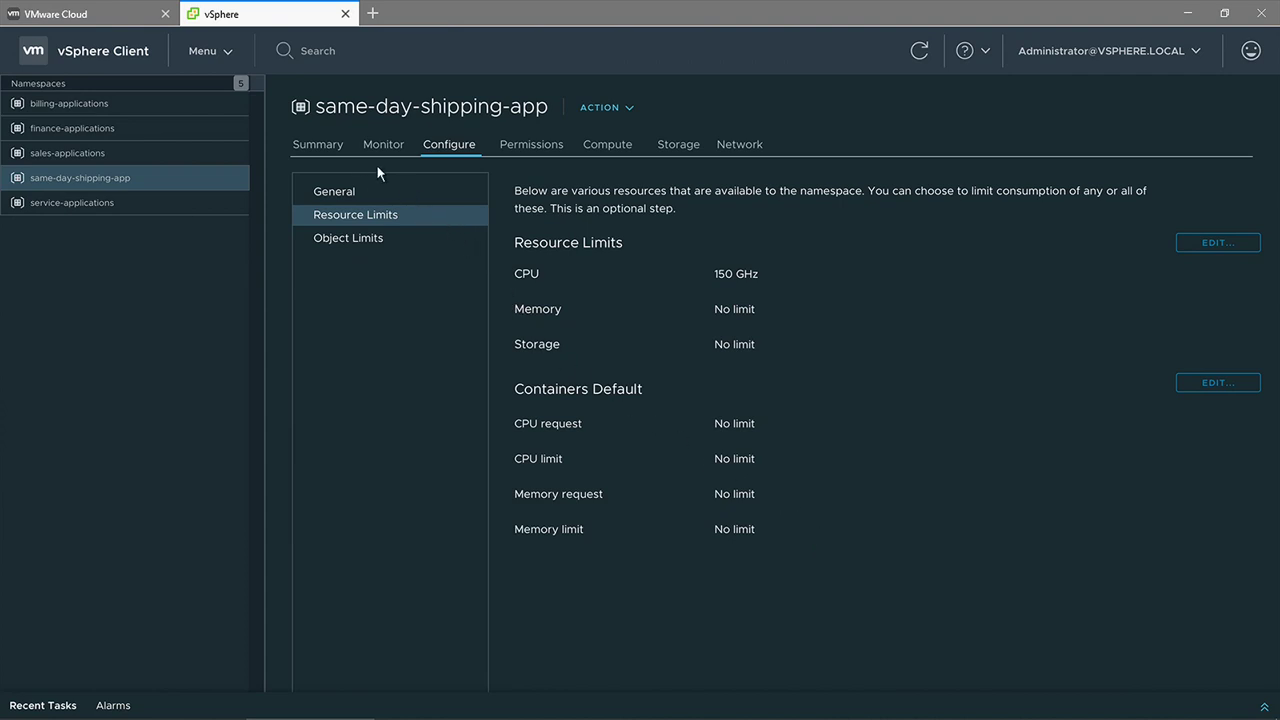
{"action": "left_click", "coordinate": [340, 150]}
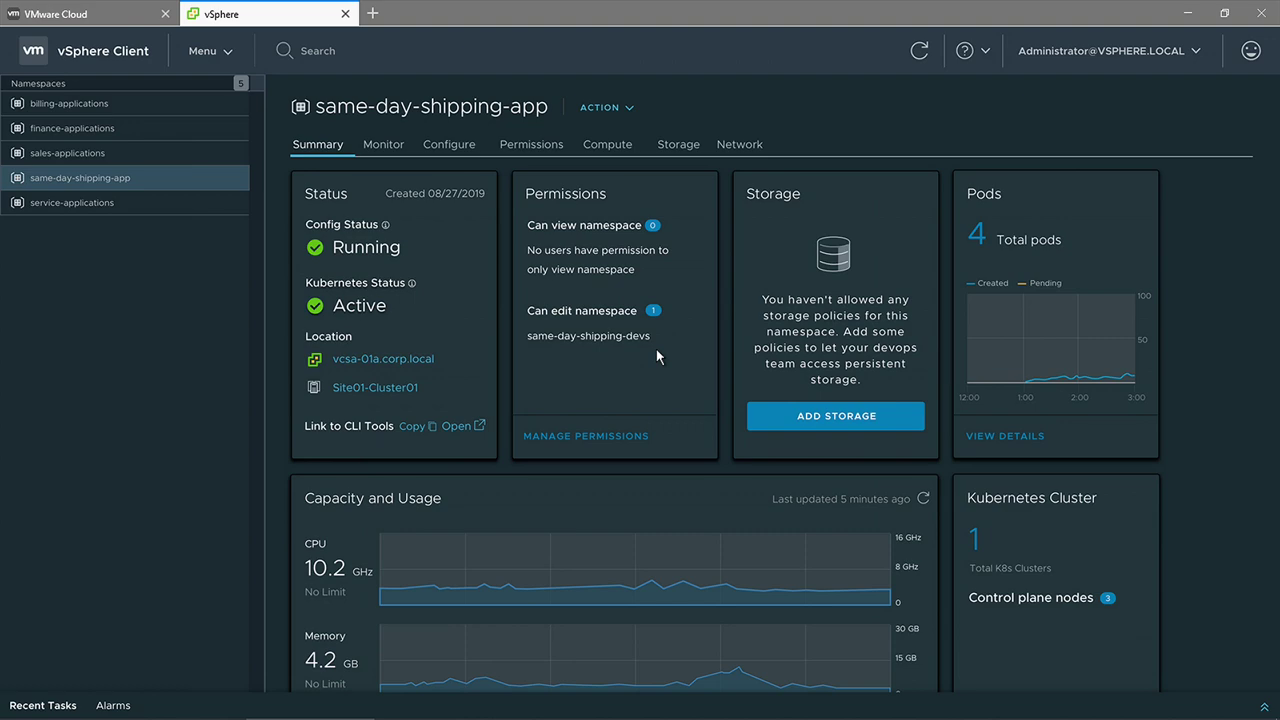
- Open the namespace's Kubernetes cluster, then view Inventory-Database-VM and Packing-Serverless-Pod-1
{"action": "left_click", "coordinate": [974, 540]}
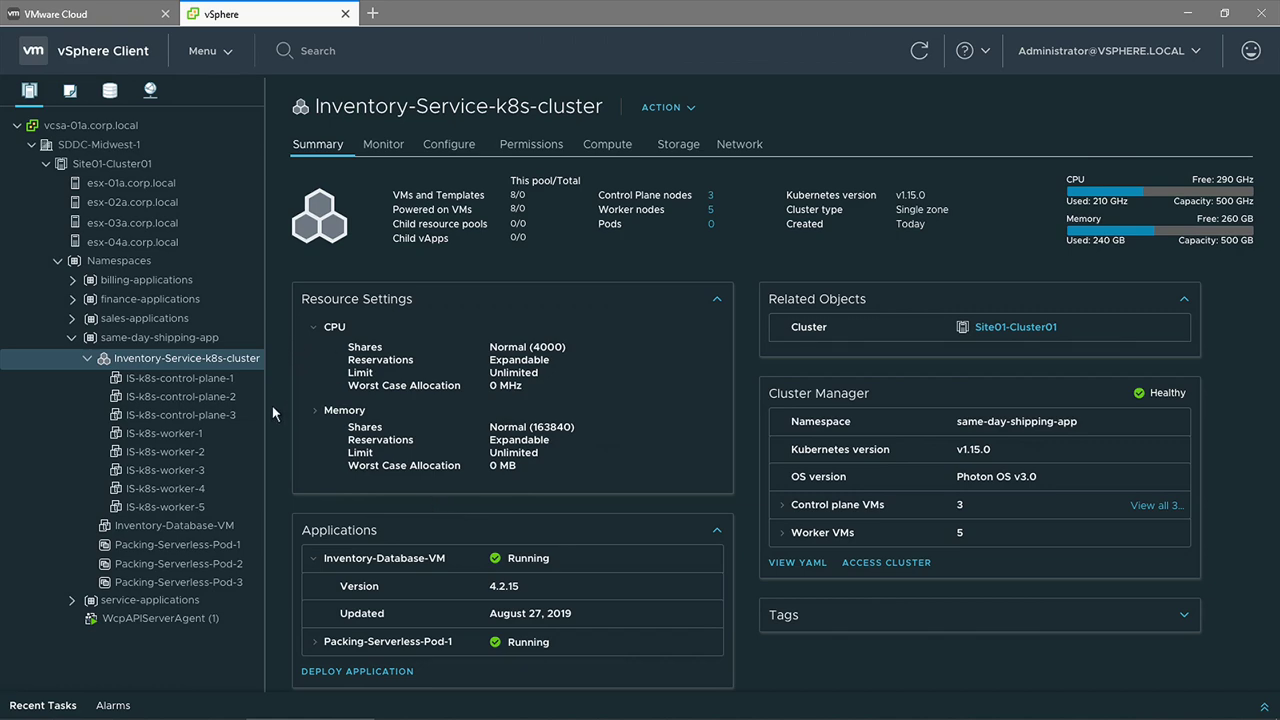
{"action": "left_click", "coordinate": [245, 527]}
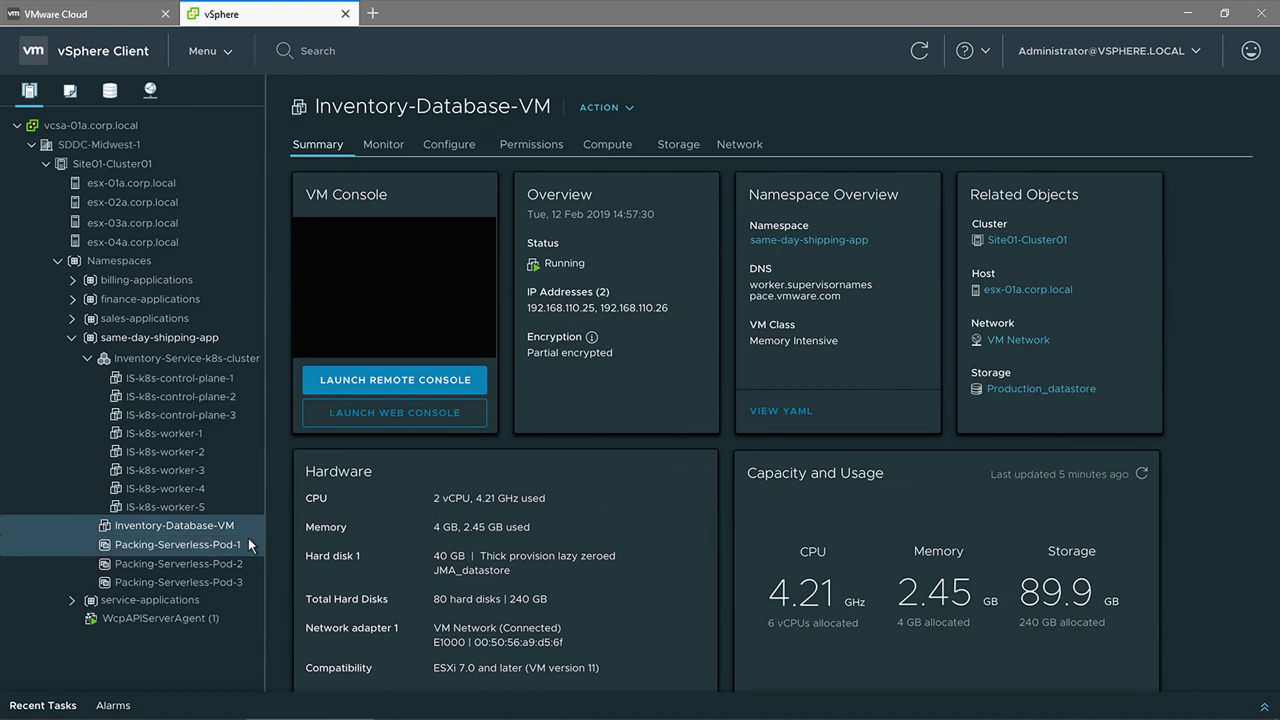
{"action": "left_click", "coordinate": [248, 539]}
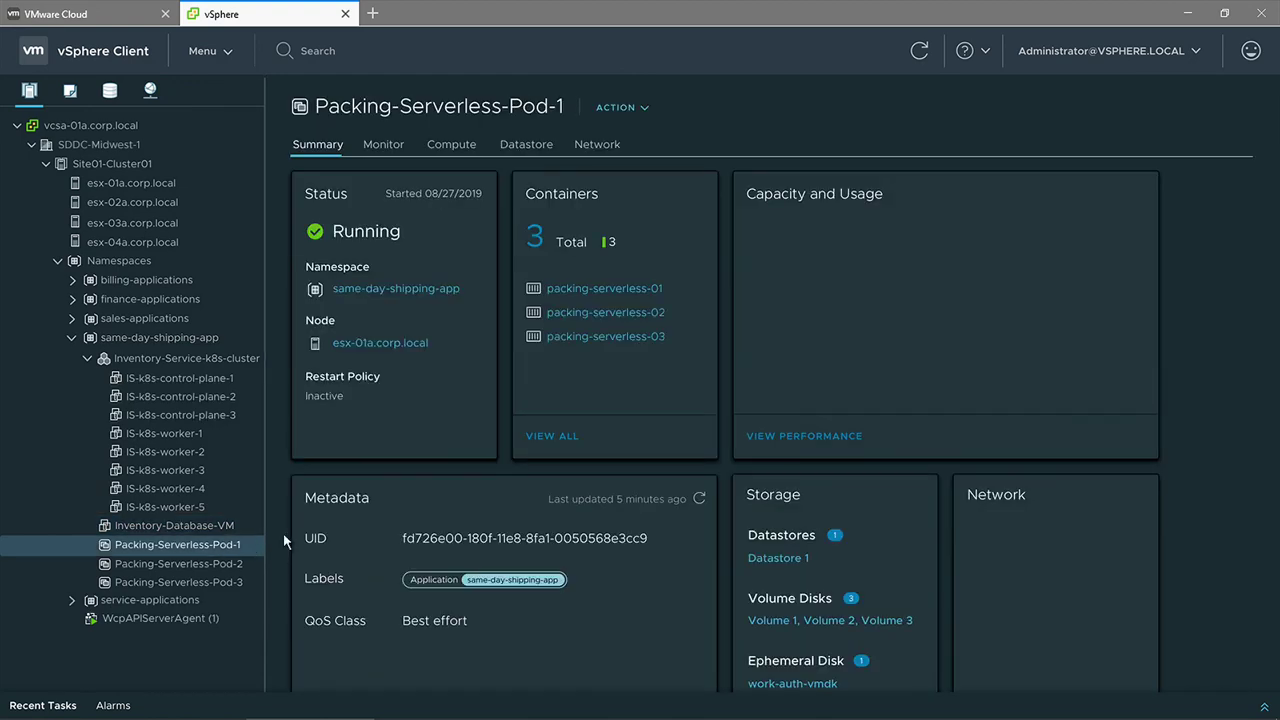
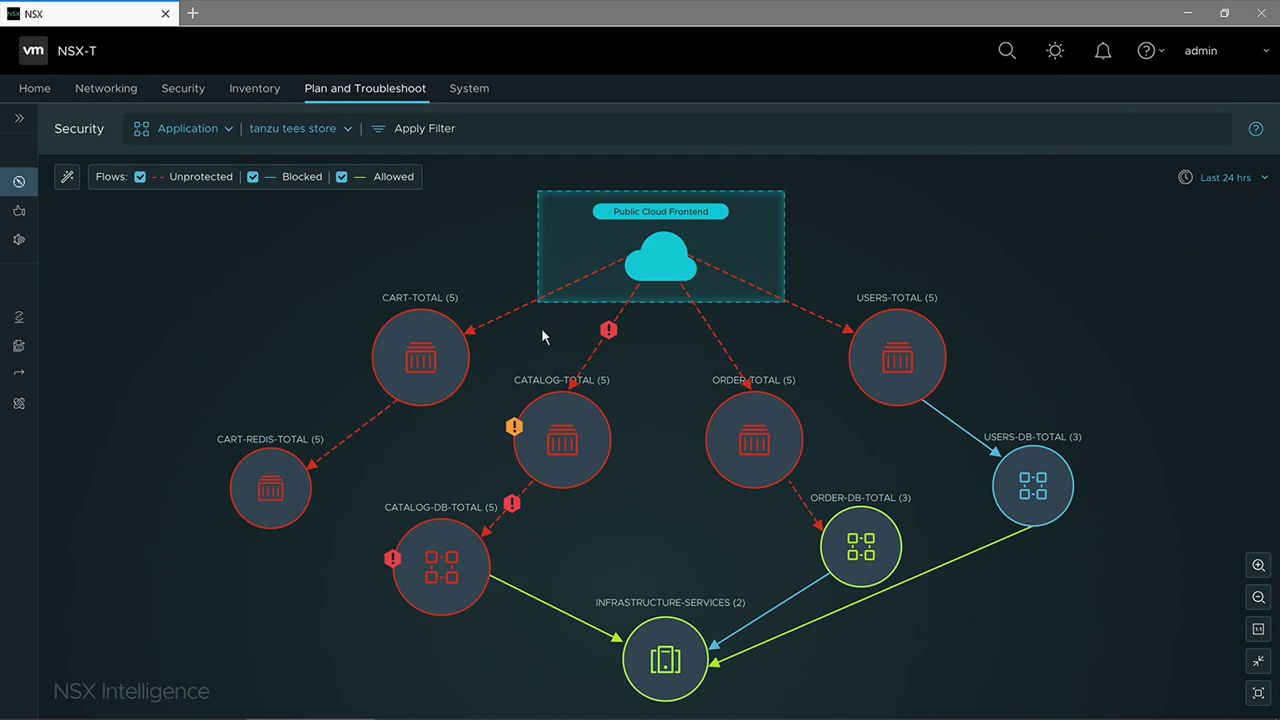
- Inspect the unprotected flows into CATALOG-DB-TOTAL and bring up its card: 2 anomalies, 25 IDS events, 7 flows
{"action": "left_click", "coordinate": [604, 338]}
{"action": "mouse_move", "coordinate": [512, 505]}
{"action": "mouse_move", "coordinate": [553, 602]}
{"action": "mouse_move", "coordinate": [460, 565]}
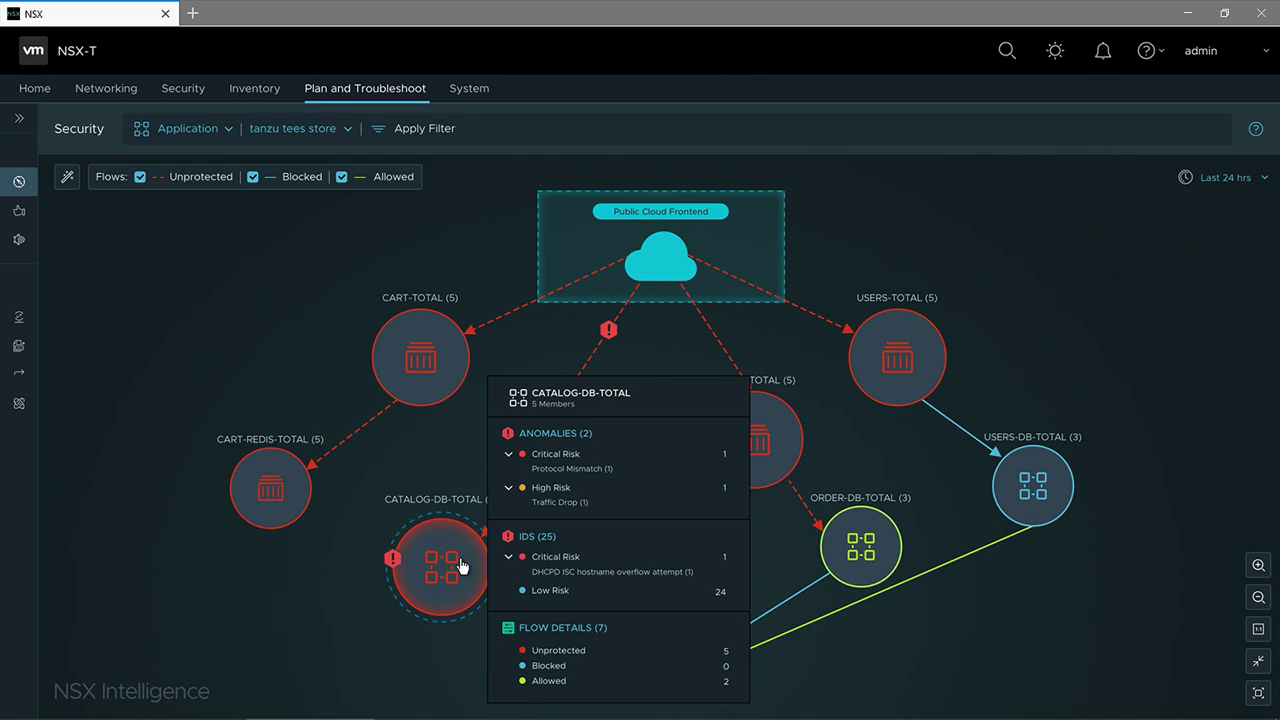
- Drill into CATALOG-DB-TOTAL and view Flows & Existing Policies for the CATALOG-DB-TOTAL-004 VM
{"action": "double_click", "coordinate": [461, 566]}
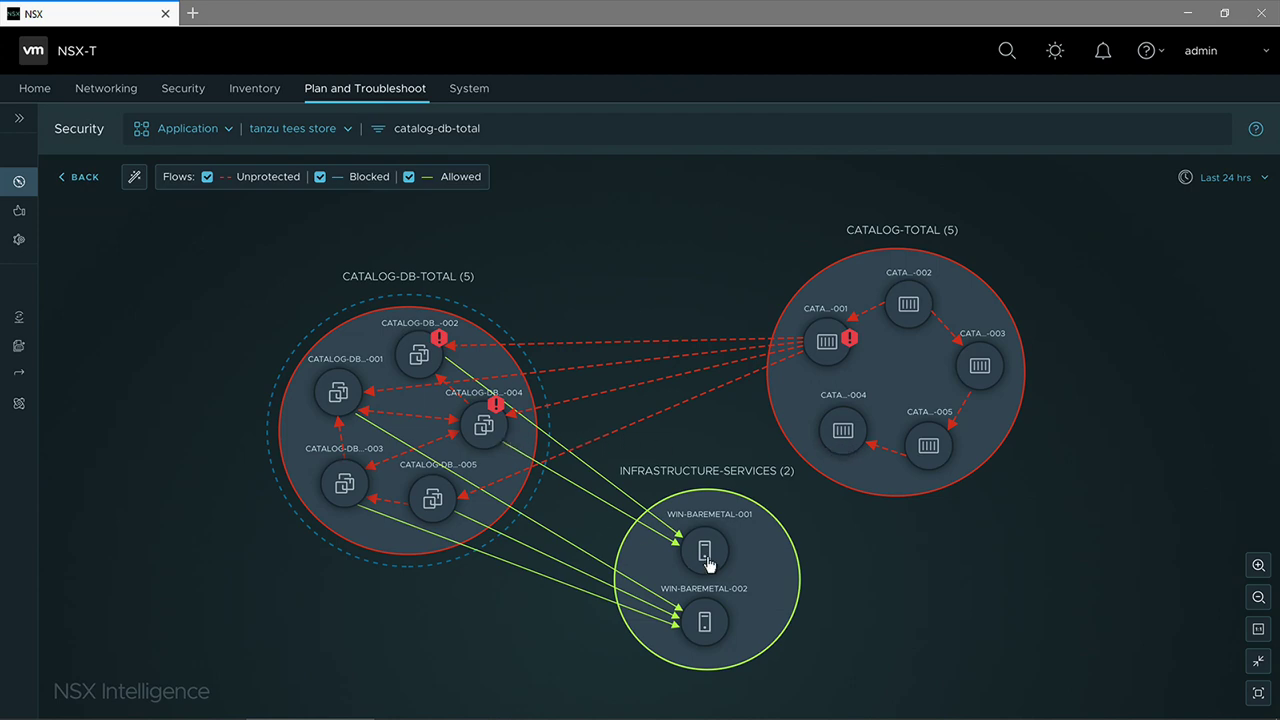
{"action": "right_click", "coordinate": [489, 428]}
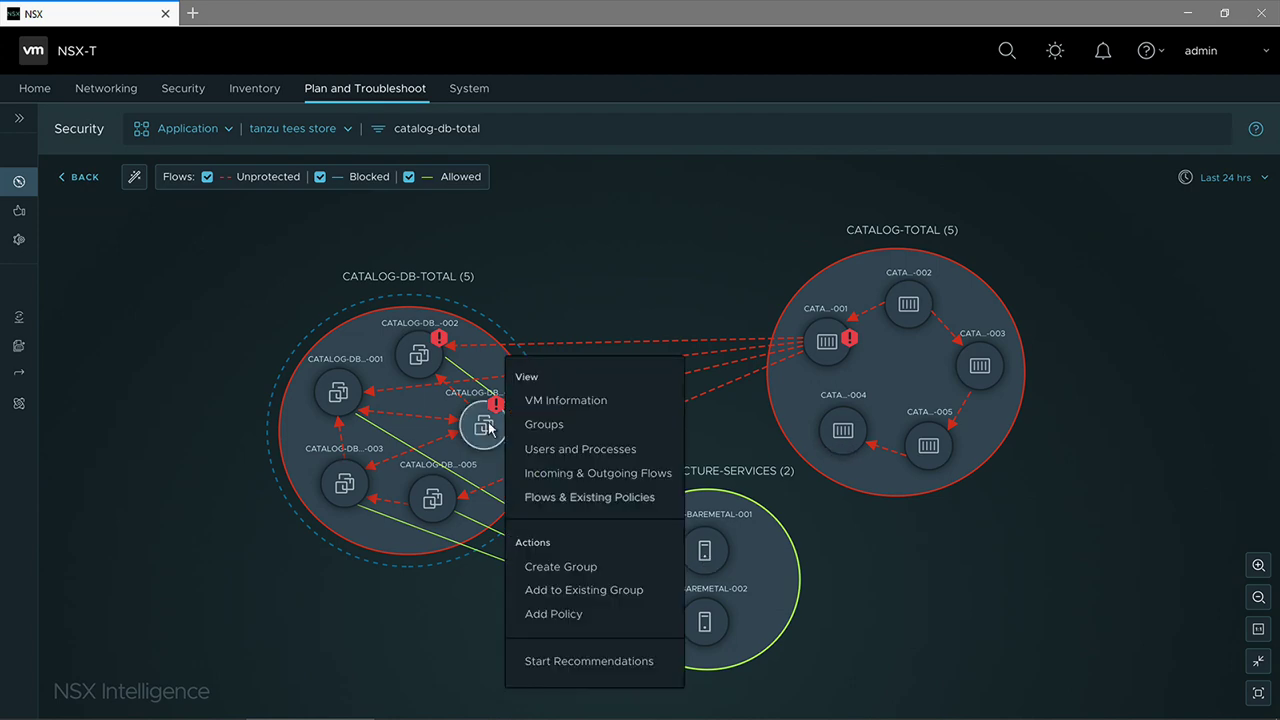
{"action": "left_click", "coordinate": [537, 506]}
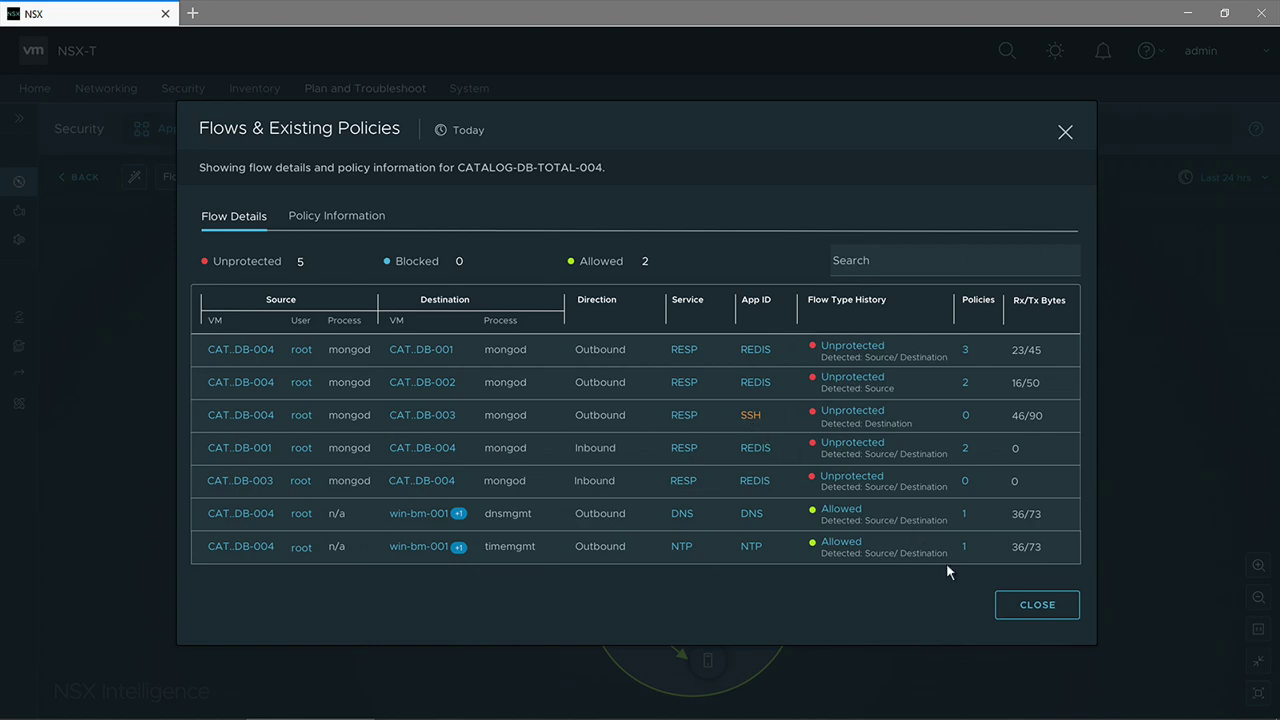
- Review CATALOG-DB-TOTAL-004's VM Information, including its Security Anomalies and Intrusion Detection findings
{"action": "left_click", "coordinate": [1021, 607]}
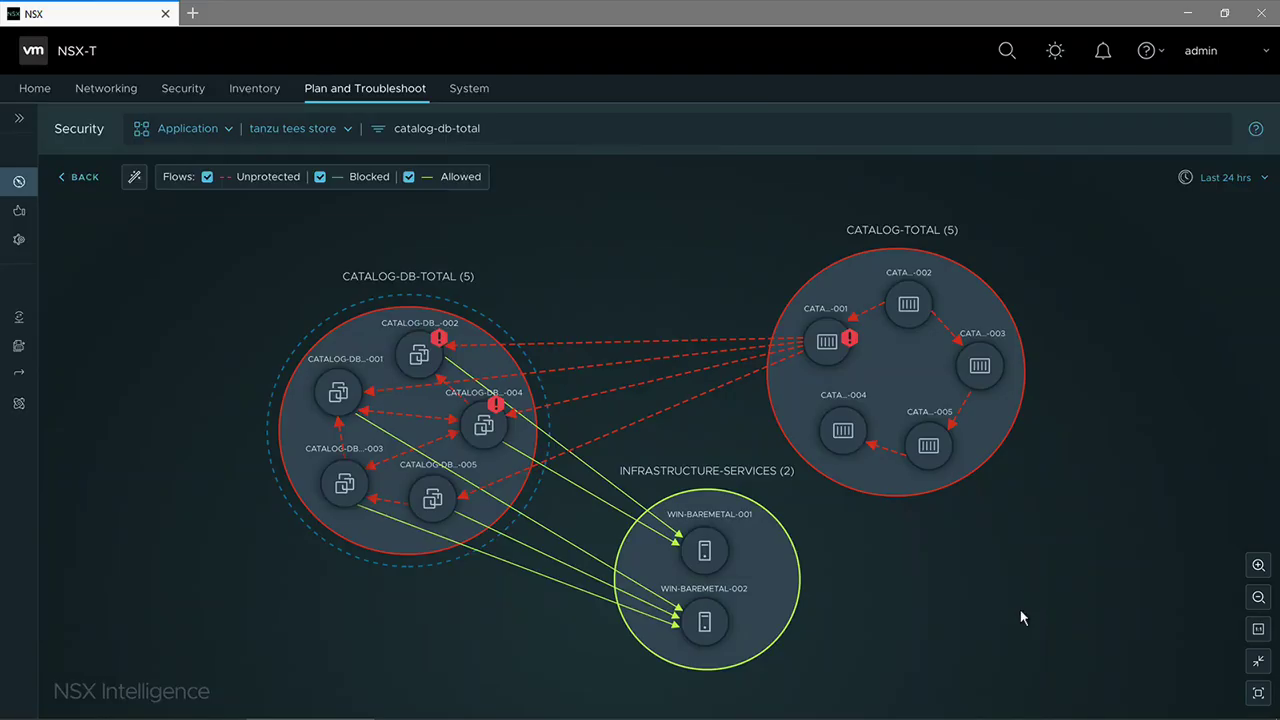
{"action": "right_click", "coordinate": [489, 430]}
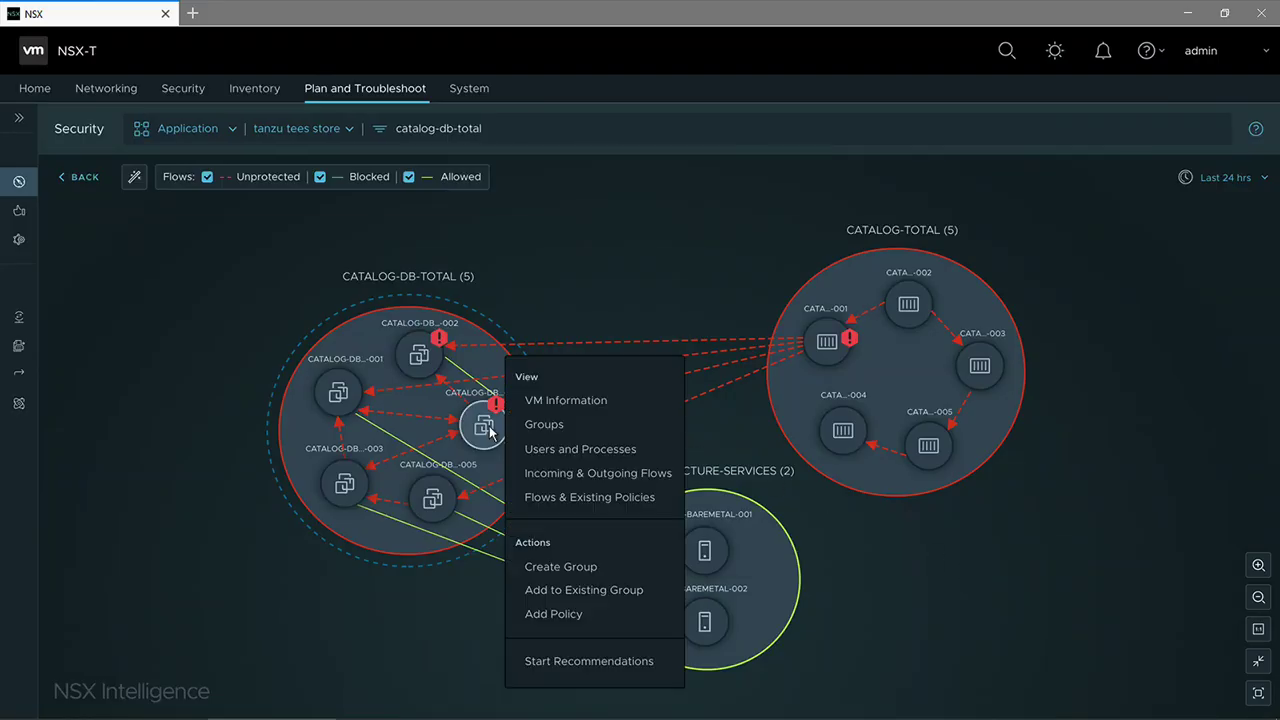
{"action": "left_click", "coordinate": [563, 400]}
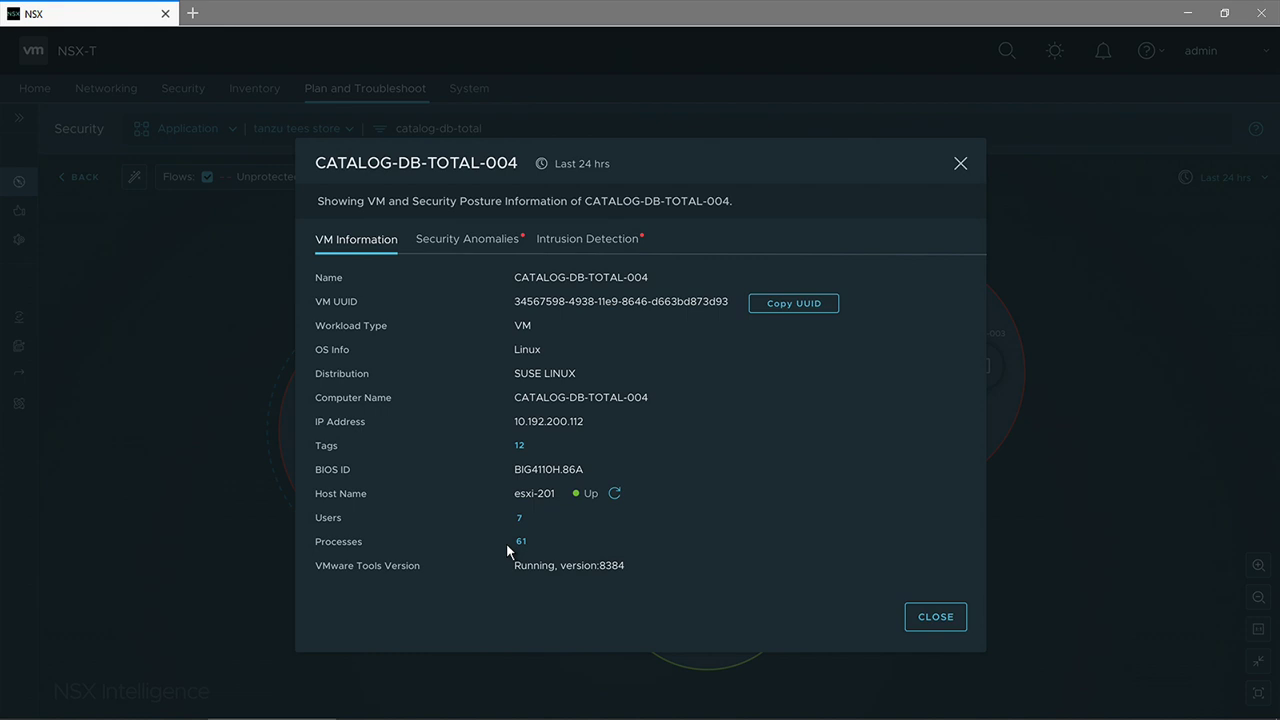
{"action": "left_click", "coordinate": [500, 244]}
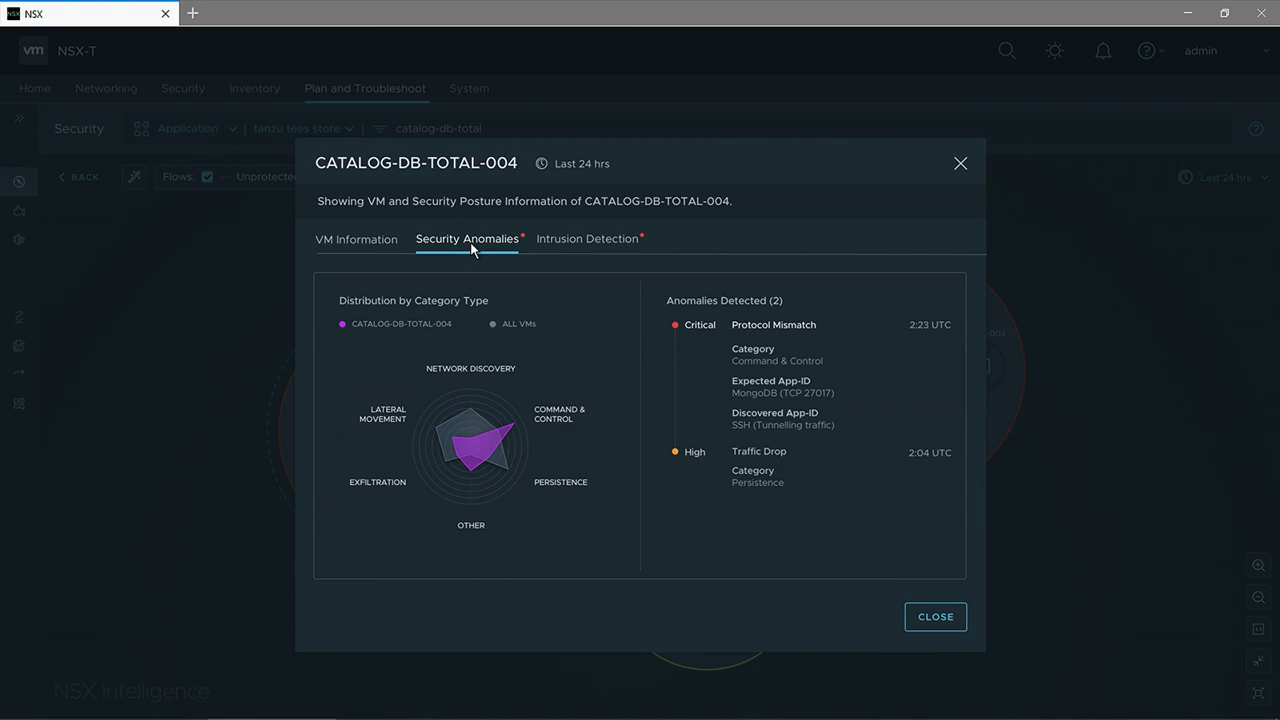
{"action": "left_click", "coordinate": [594, 243]}
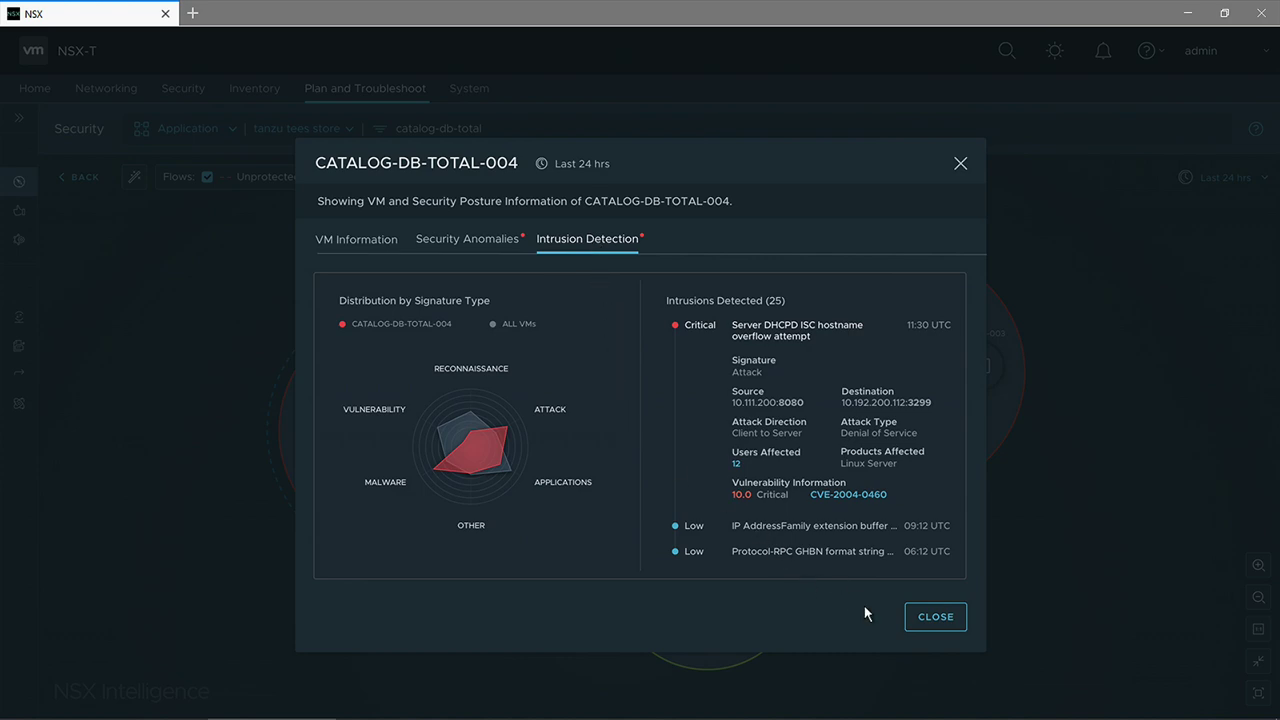
{"action": "left_click", "coordinate": [926, 616]}
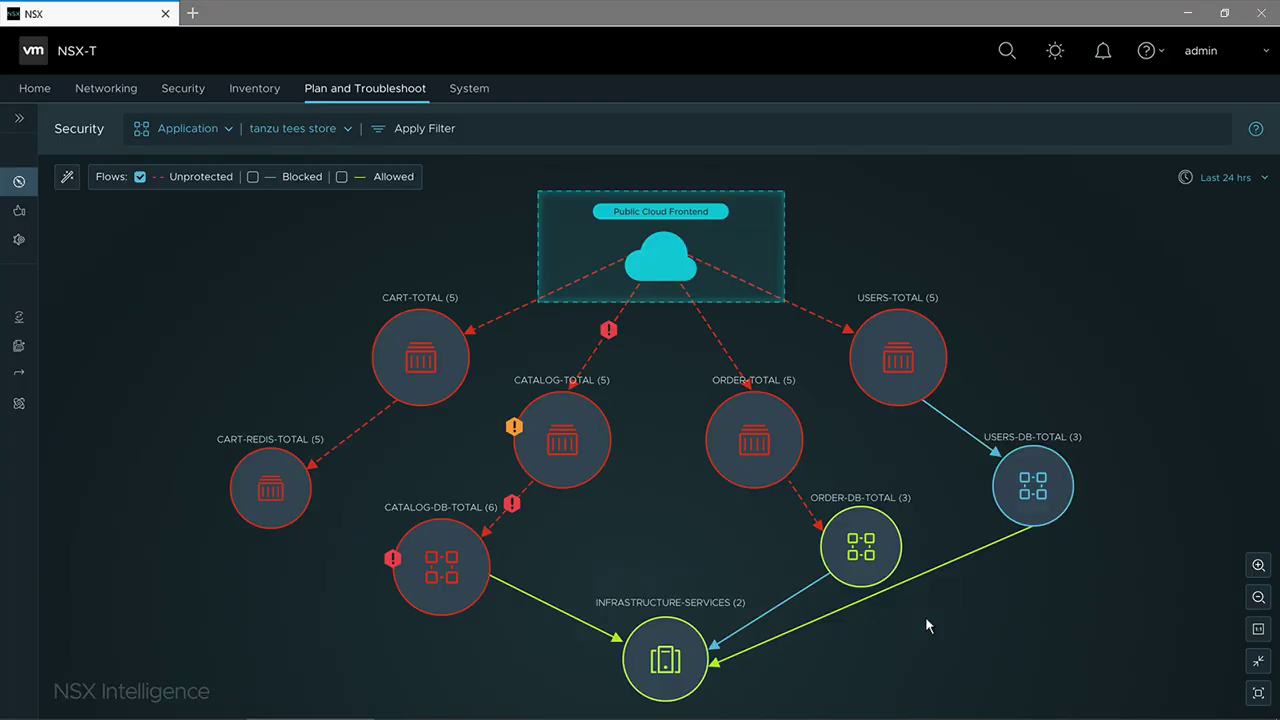
- Run rule discovery for the current application and view the Tanzu Tees Store Policy Recommendation
{"action": "left_click", "coordinate": [68, 182]}
{"action": "left_click", "coordinate": [96, 239]}
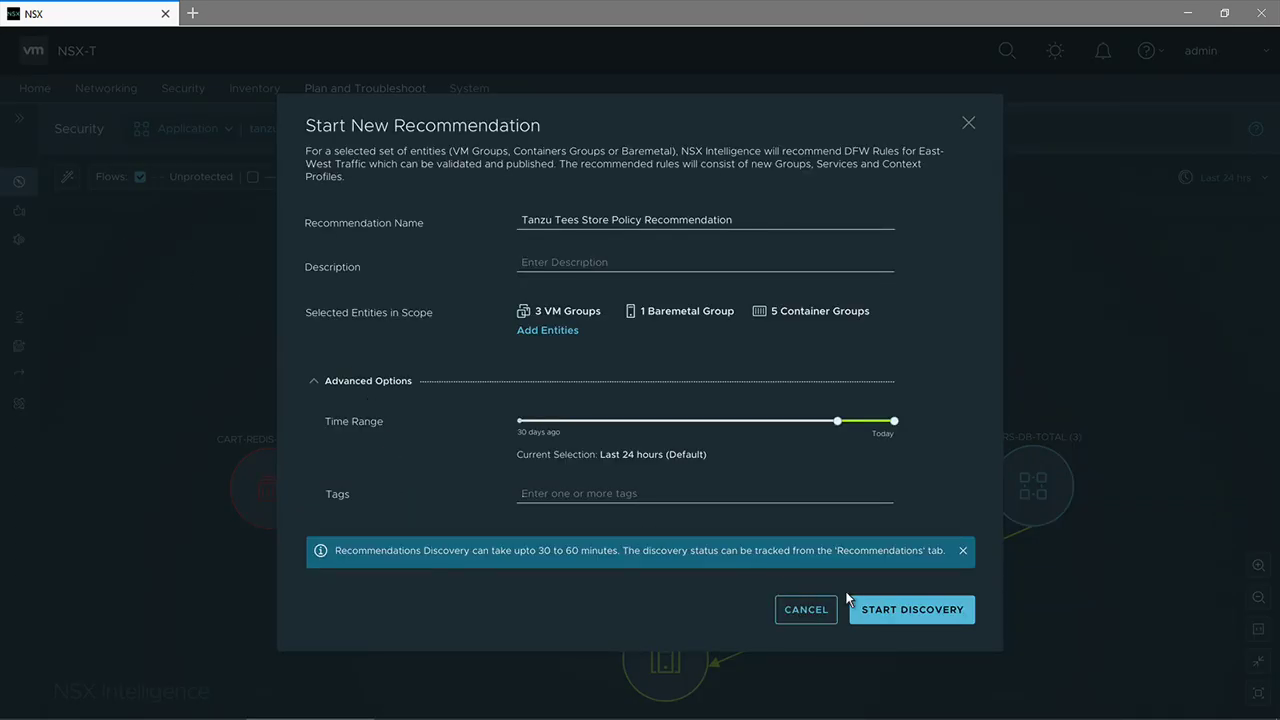
{"action": "left_click", "coordinate": [870, 607]}
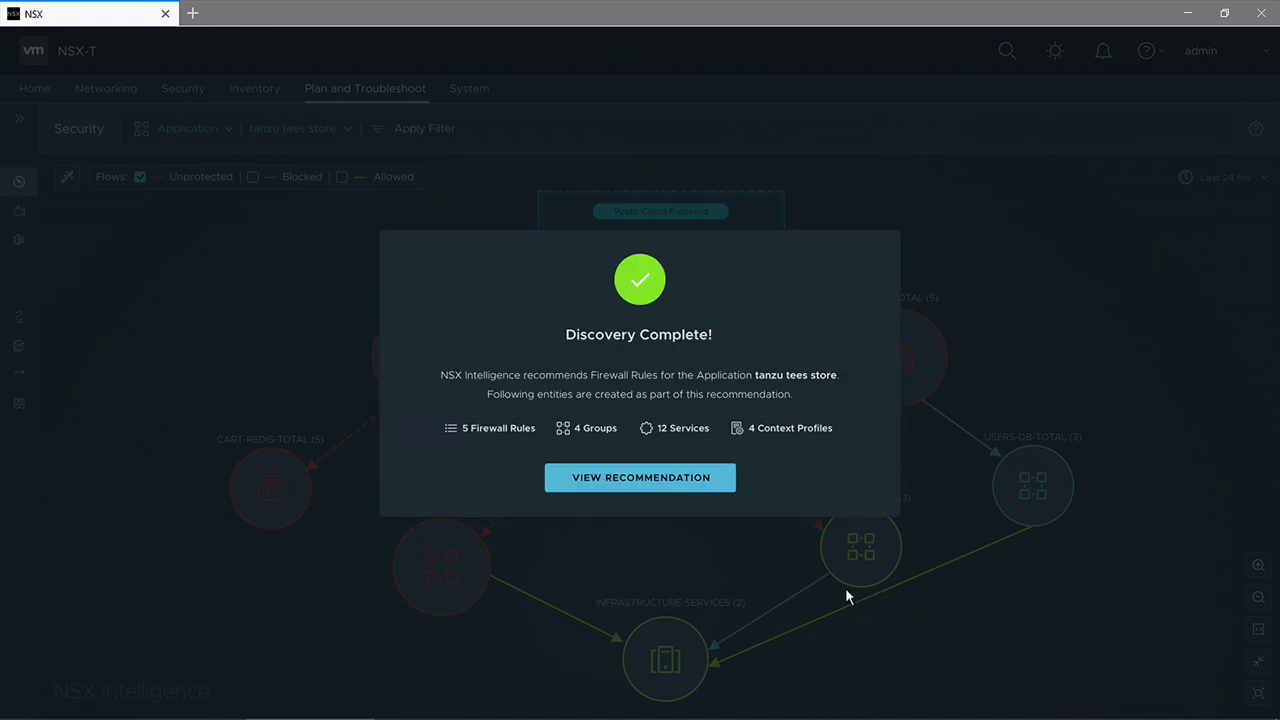
{"action": "left_click", "coordinate": [715, 481]}
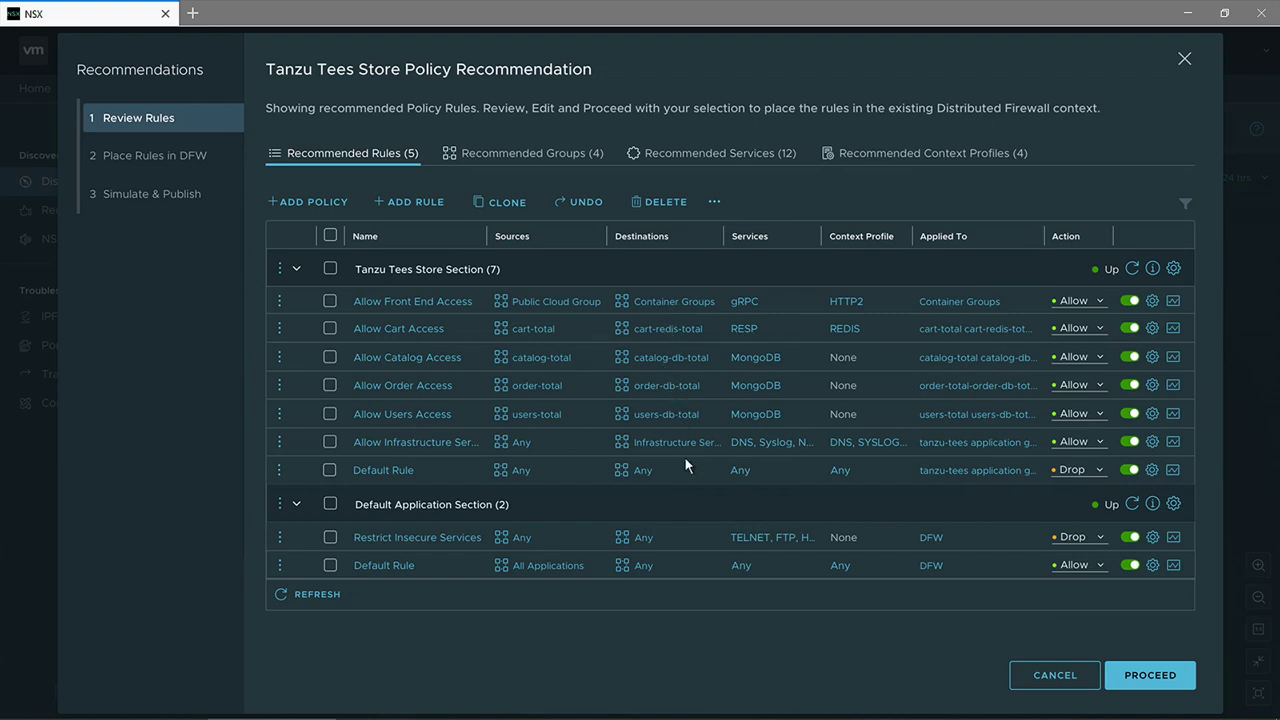
- Accept the recommended rules and placement, then enable simulation on Simulate & Publish
{"action": "left_click", "coordinate": [1130, 677]}
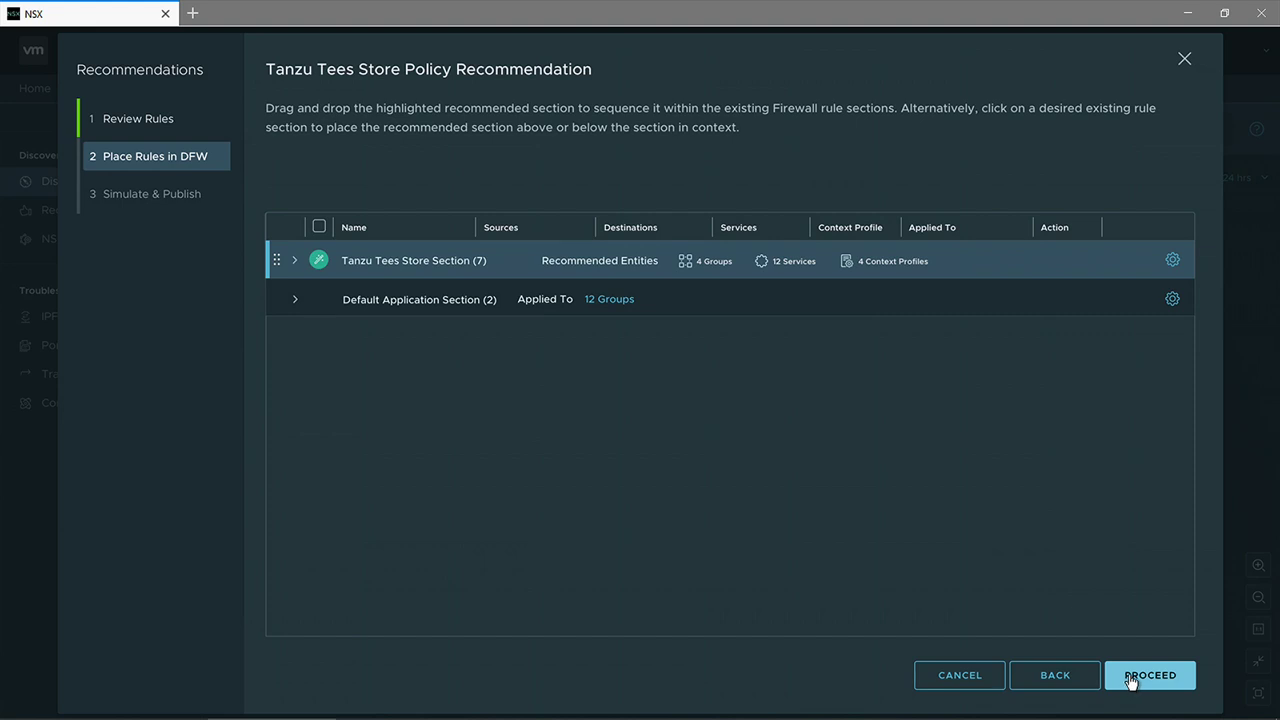
{"action": "left_click", "coordinate": [1130, 676]}
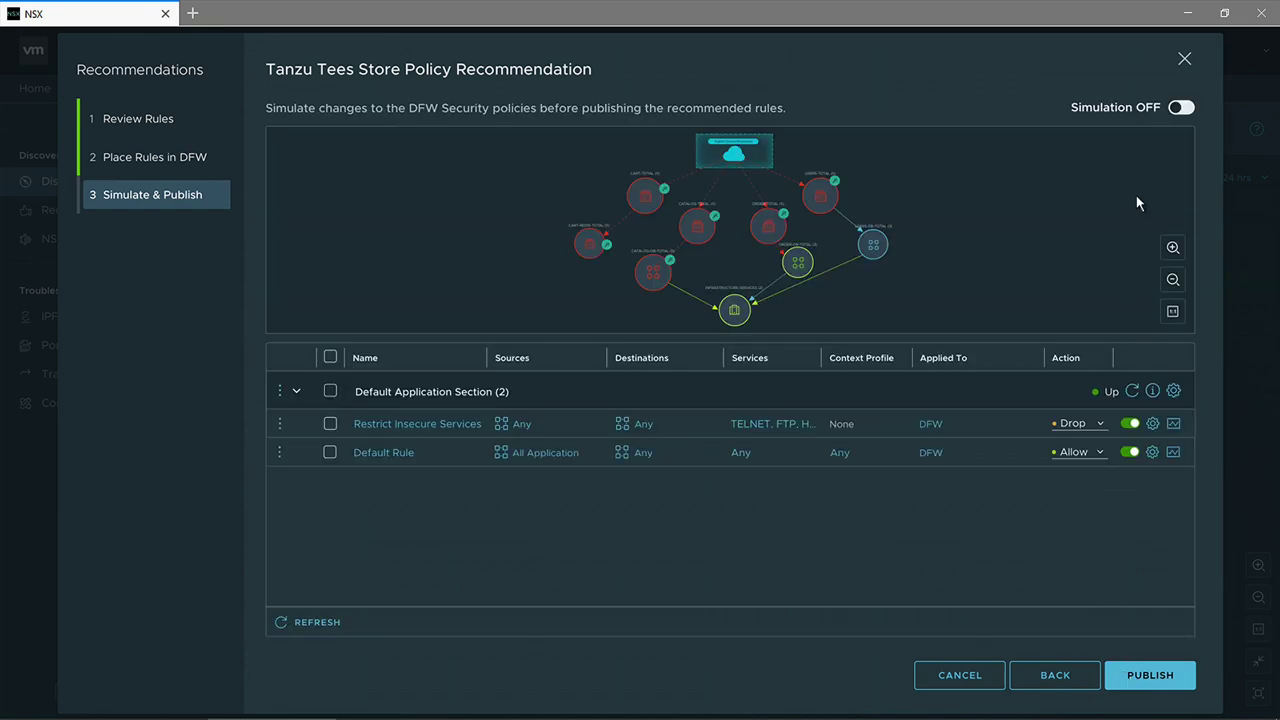
{"action": "left_click", "coordinate": [1181, 108]}
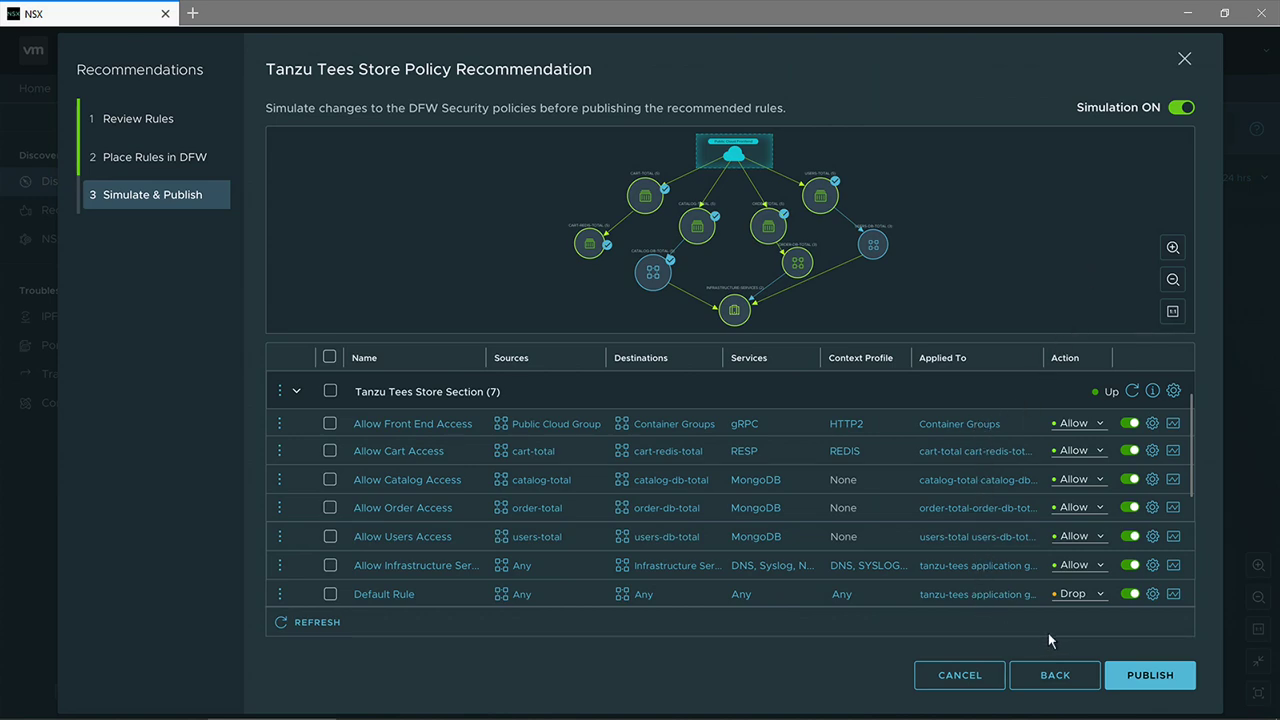
- Publish the Tanzu Tees Store policy, view it in the Distributed Firewall table, then return to Plan and Troubleshoot
{"action": "left_click", "coordinate": [1137, 682]}
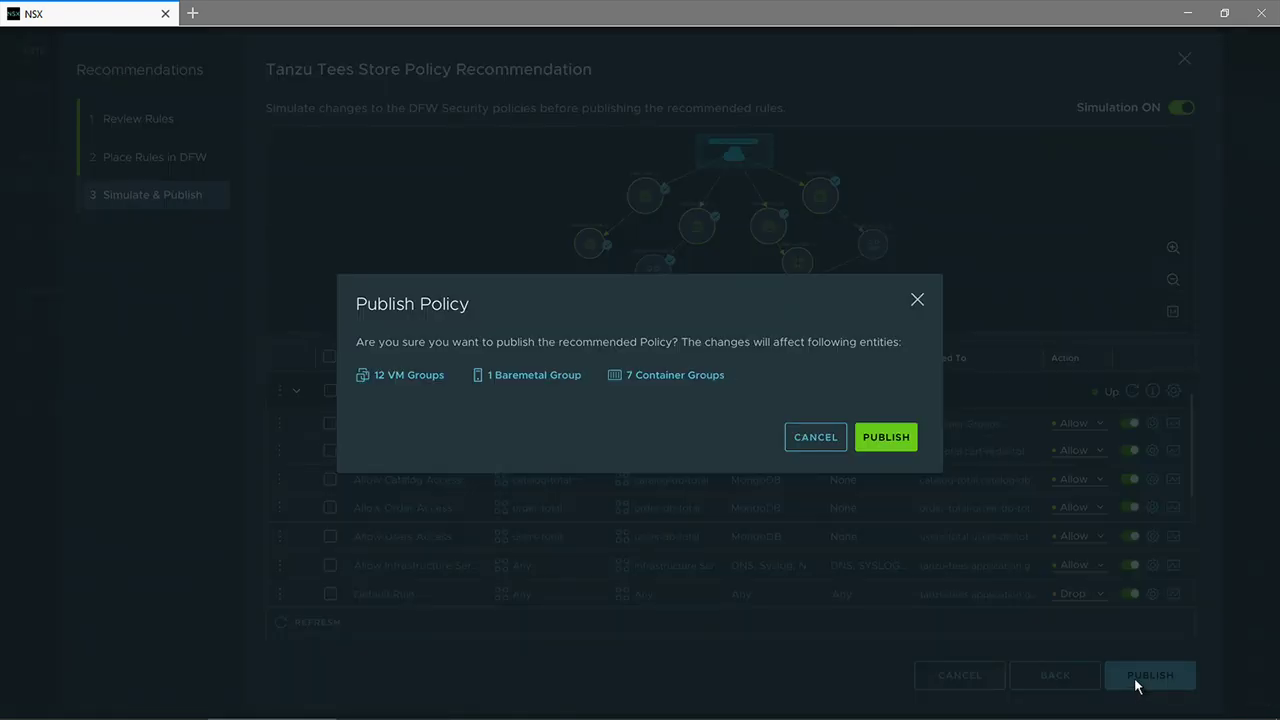
{"action": "left_click", "coordinate": [893, 433]}
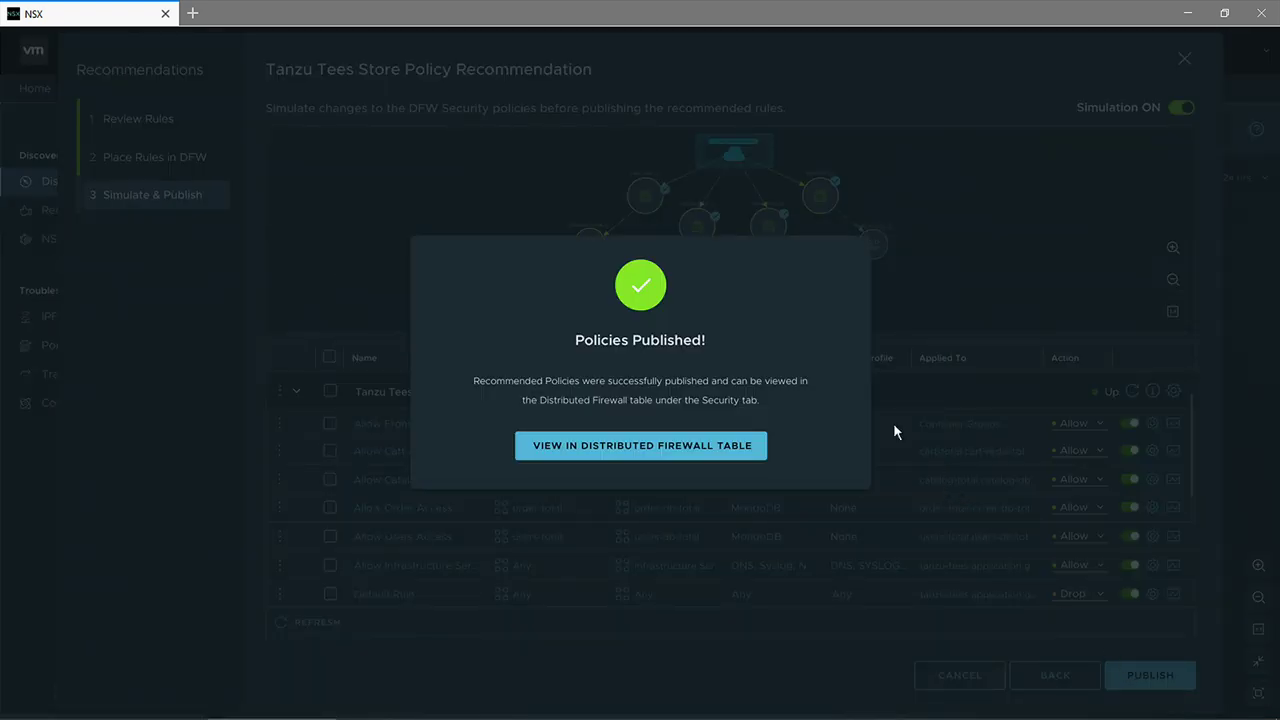
{"action": "left_click", "coordinate": [756, 446]}
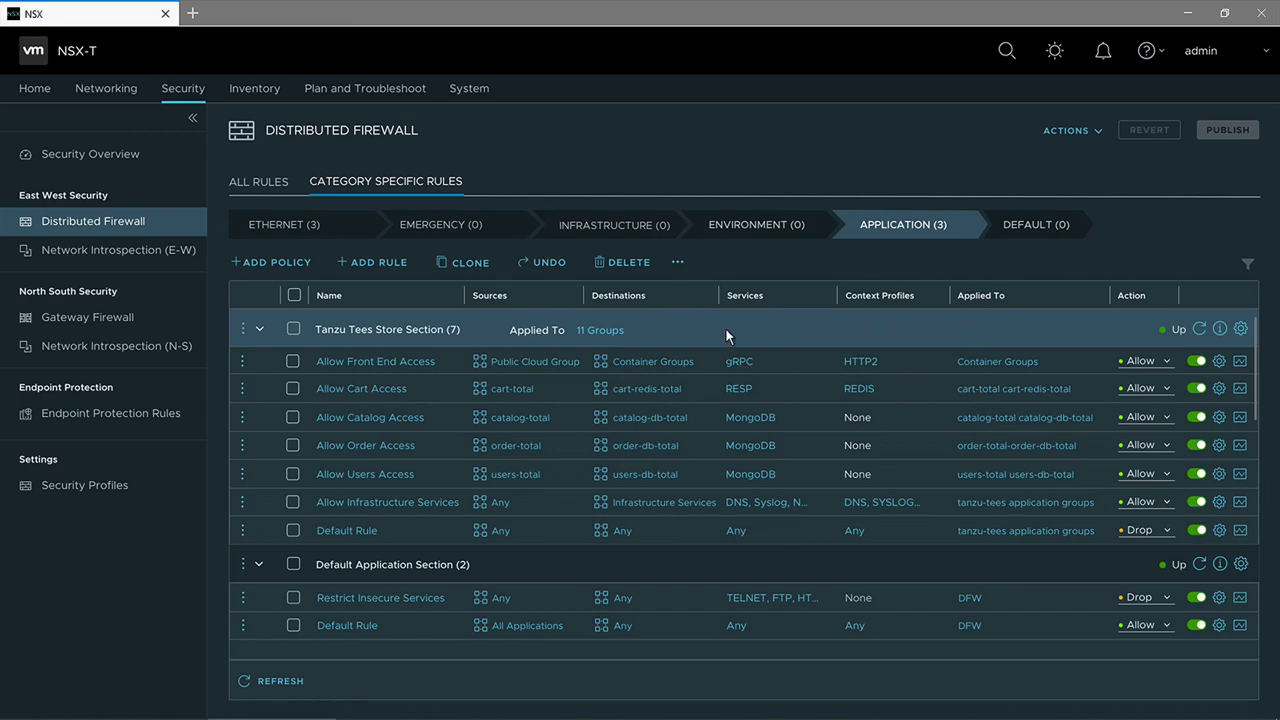
{"action": "left_click", "coordinate": [420, 92]}
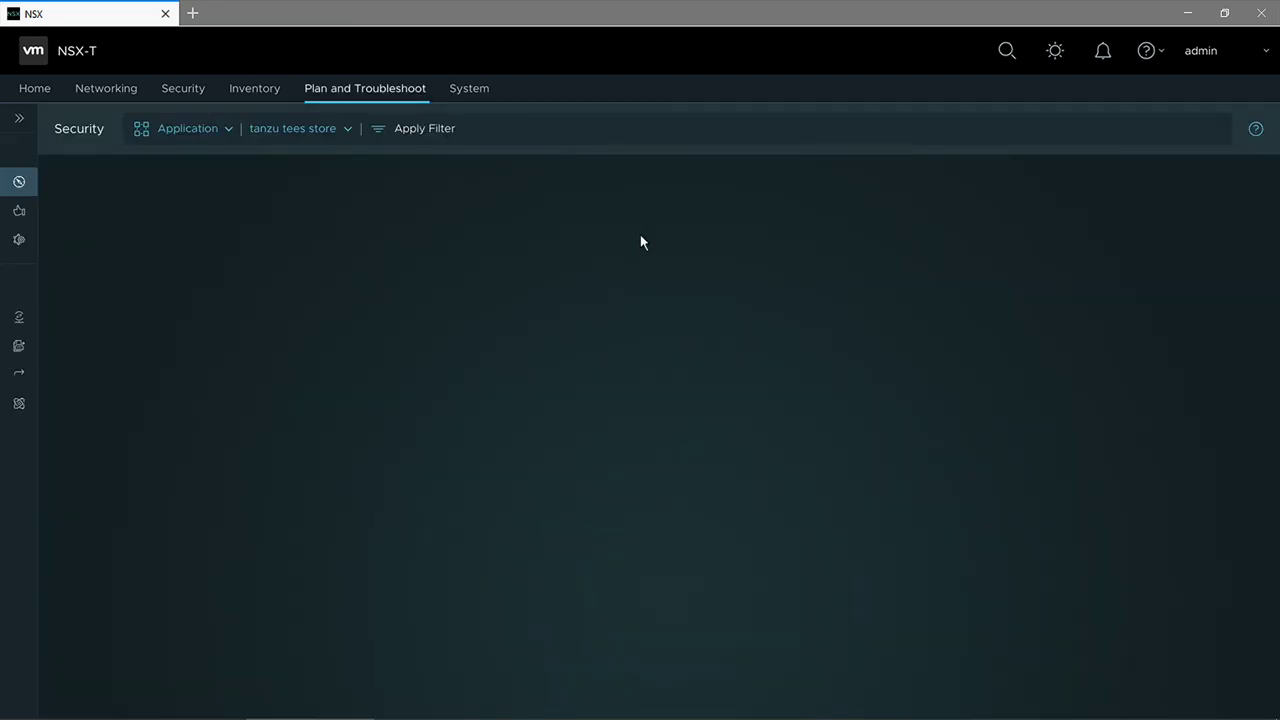